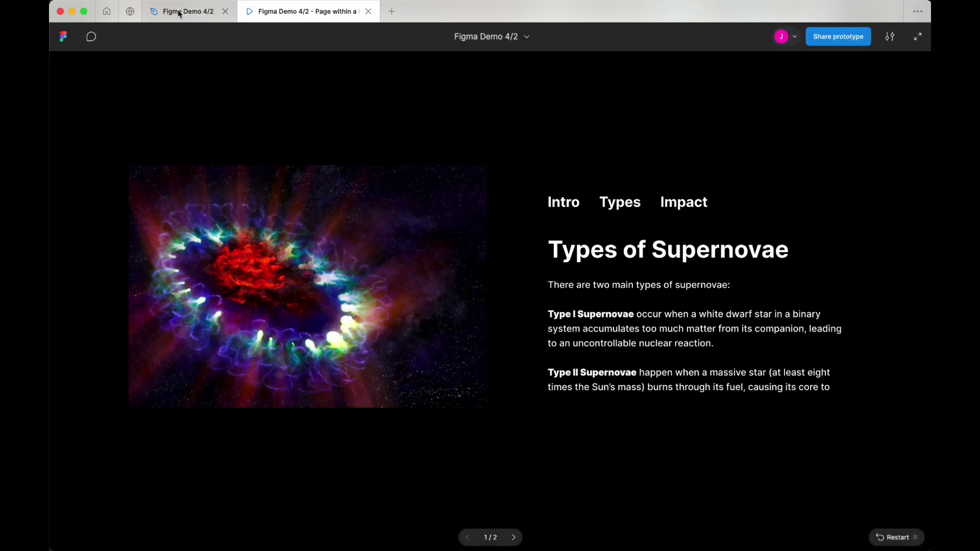
Step: Return to the design file and move the Button component set to about X 2391, Y 1875, above the supernova intro paragraph
{"action": "left_click", "coordinate": [179, 13]}
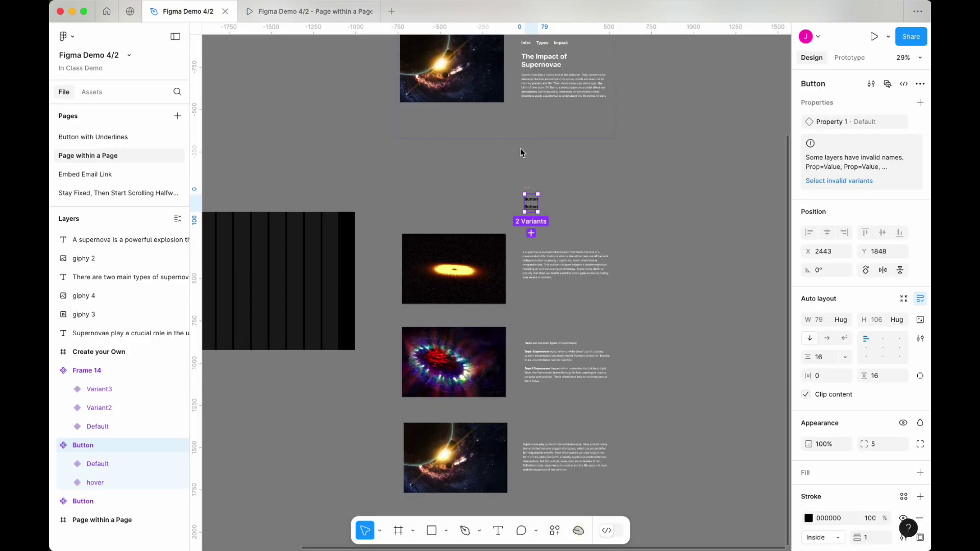
{"action": "left_click", "coordinate": [586, 225]}
{"action": "scroll", "coordinate": [586, 217], "scroll_direction": "up", "scroll_amount": 5}
{"action": "scroll", "coordinate": [586, 222], "scroll_direction": "left", "scroll_amount": 2}
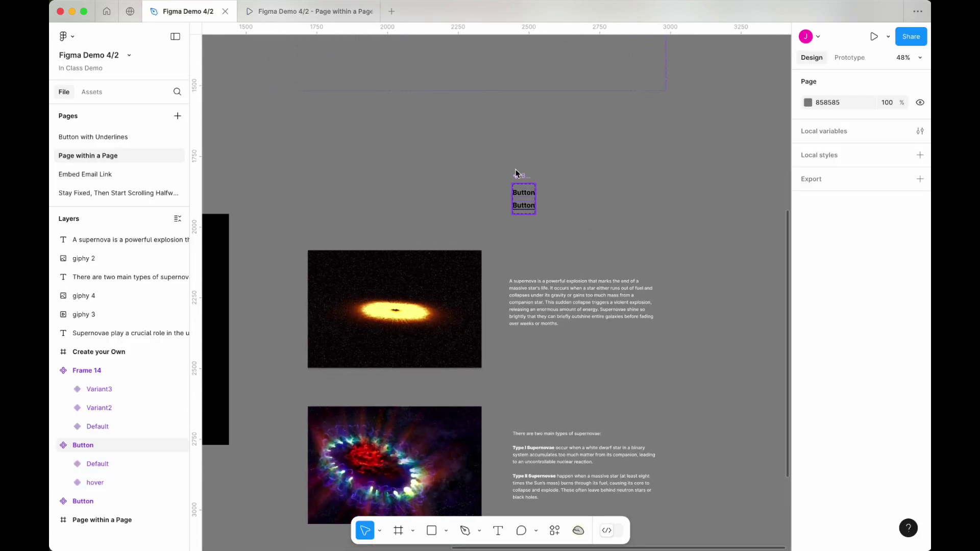
{"action": "left_click", "coordinate": [531, 178]}
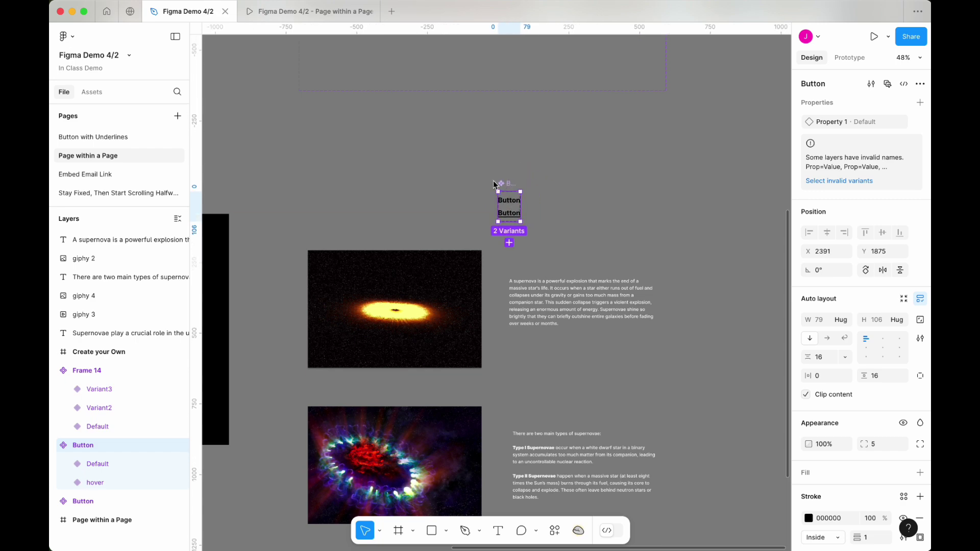
Step: Copy the Default variant of the Button component set above the intro paragraph
{"action": "scroll", "coordinate": [602, 169], "scroll_direction": "up", "scroll_amount": 5}
{"action": "left_click", "coordinate": [464, 218]}
{"action": "right_click", "coordinate": [465, 218]}
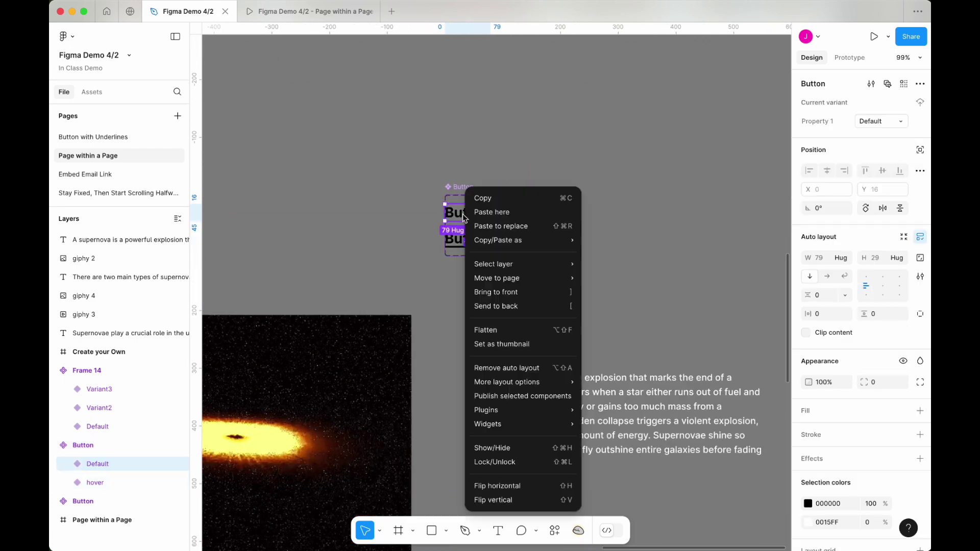
{"action": "left_click", "coordinate": [452, 218]}
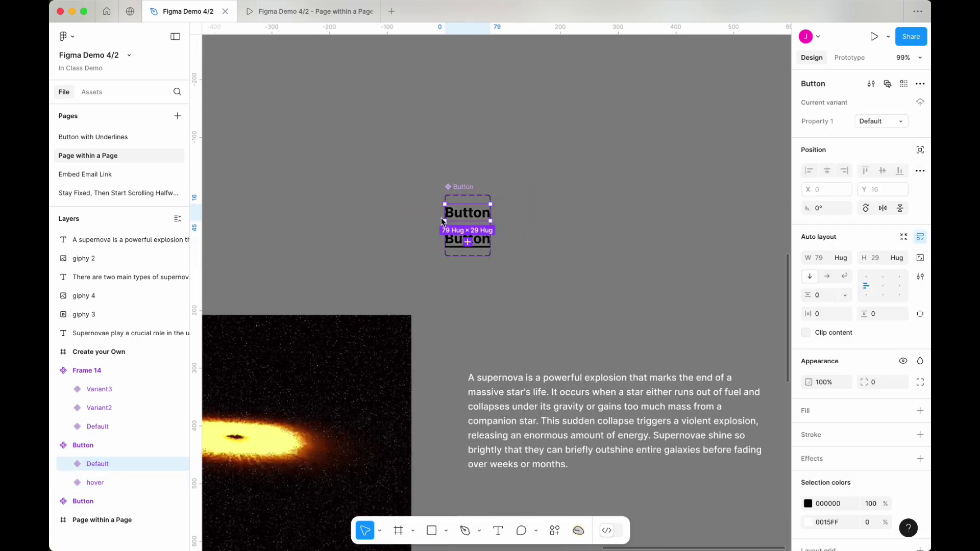
{"action": "right_click", "coordinate": [481, 220]}
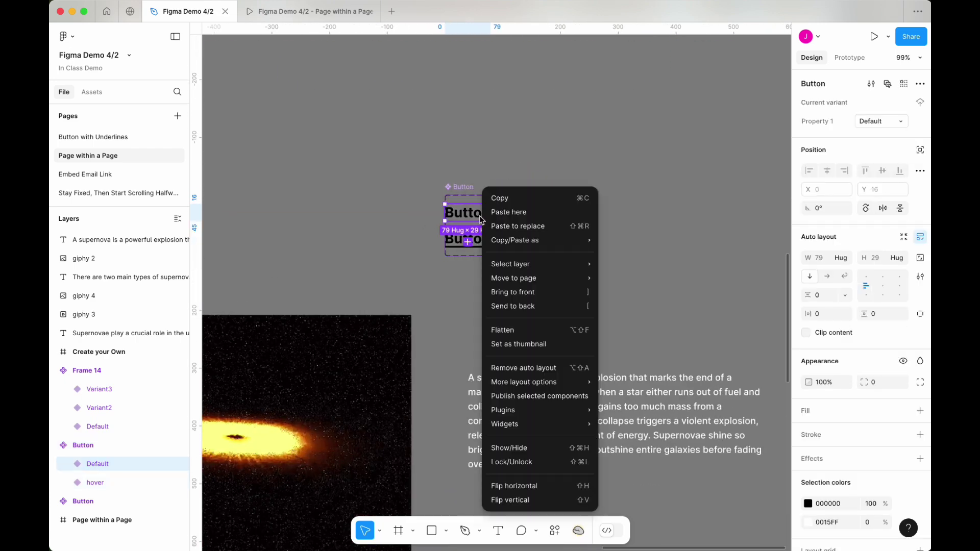
{"action": "left_click", "coordinate": [501, 199]}
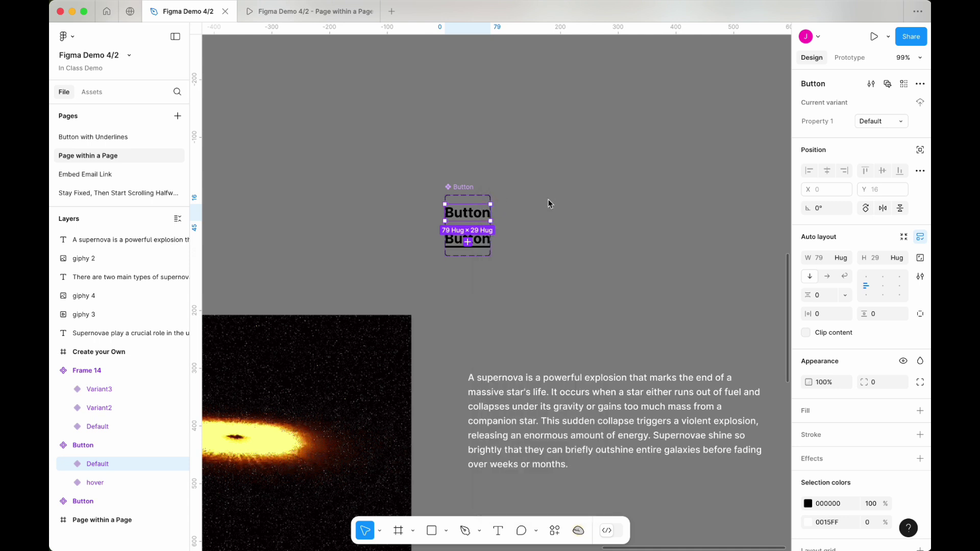
Step: Paste three instances of the copied Default button in a row beside the Button component set
{"action": "left_click", "coordinate": [549, 214]}
{"action": "scroll", "coordinate": [550, 213], "scroll_direction": "up", "scroll_amount": 3}
{"action": "right_click", "coordinate": [552, 213]}
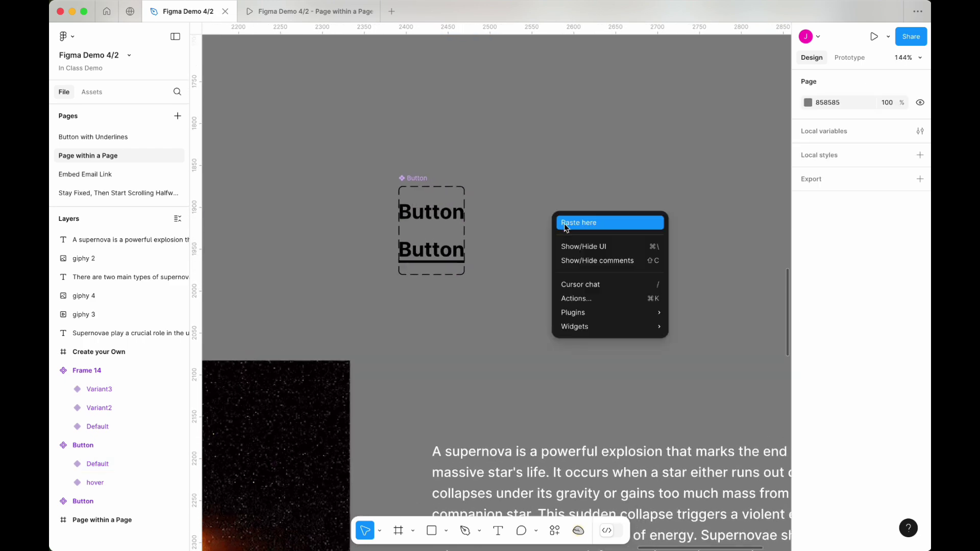
{"action": "left_click", "coordinate": [565, 224]}
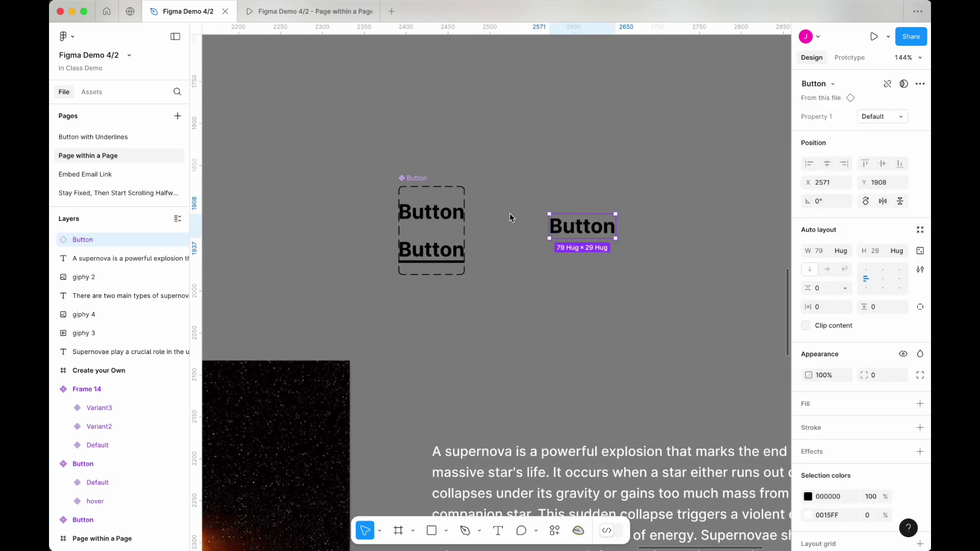
{"action": "scroll", "coordinate": [611, 193], "scroll_direction": "right", "scroll_amount": 3}
{"action": "scroll", "coordinate": [611, 193], "scroll_direction": "down", "scroll_amount": 1}
{"action": "right_click", "coordinate": [613, 191]}
{"action": "left_click", "coordinate": [623, 200]}
{"action": "scroll", "coordinate": [623, 194], "scroll_direction": "right", "scroll_amount": 3}
{"action": "scroll", "coordinate": [625, 186], "scroll_direction": "down", "scroll_amount": 1}
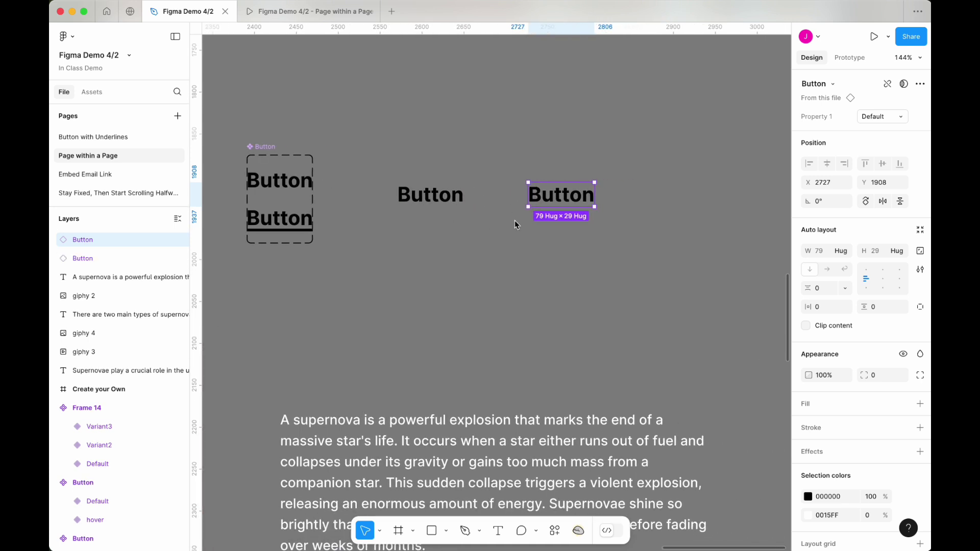
{"action": "right_click", "coordinate": [626, 183]}
{"action": "left_click", "coordinate": [644, 194]}
Step: Relabel the three pasted button instances as Info, Types and Impact, in that order
{"action": "left_click", "coordinate": [441, 202]}
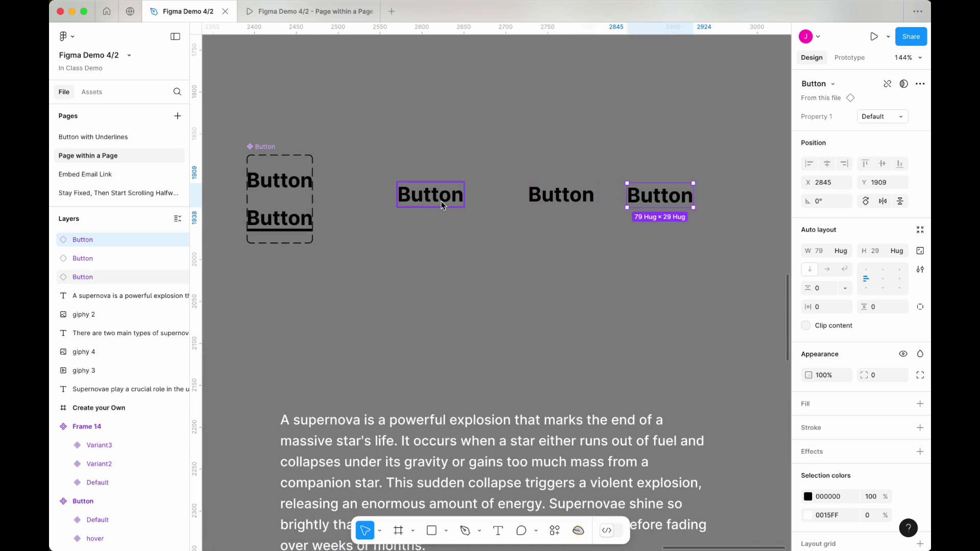
{"action": "double_click", "coordinate": [441, 201]}
{"action": "double_click", "coordinate": [441, 201]}
{"action": "type", "text": "Info"}
{"action": "double_click", "coordinate": [576, 199]}
{"action": "type", "text": "Tye"}
{"action": "key", "text": "BackSpace"}
{"action": "type", "text": "pes"}
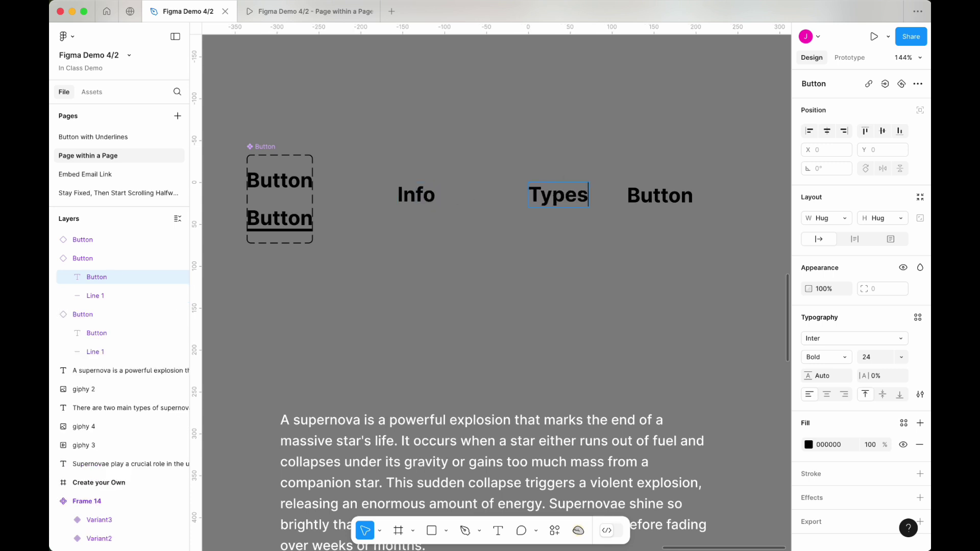
{"action": "double_click", "coordinate": [646, 186]}
{"action": "type", "text": "Impact"}
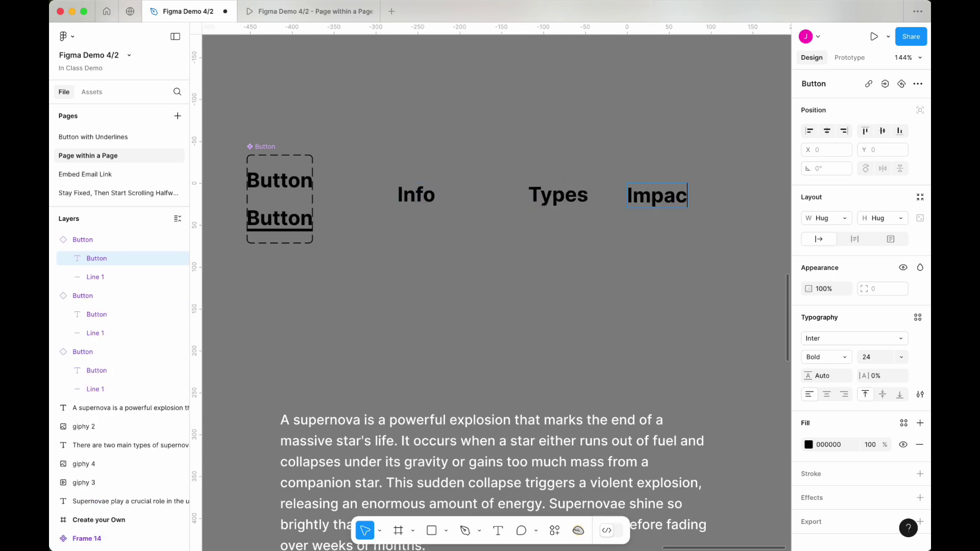
{"action": "key", "text": "Escape"}
{"action": "left_click", "coordinate": [643, 234]}
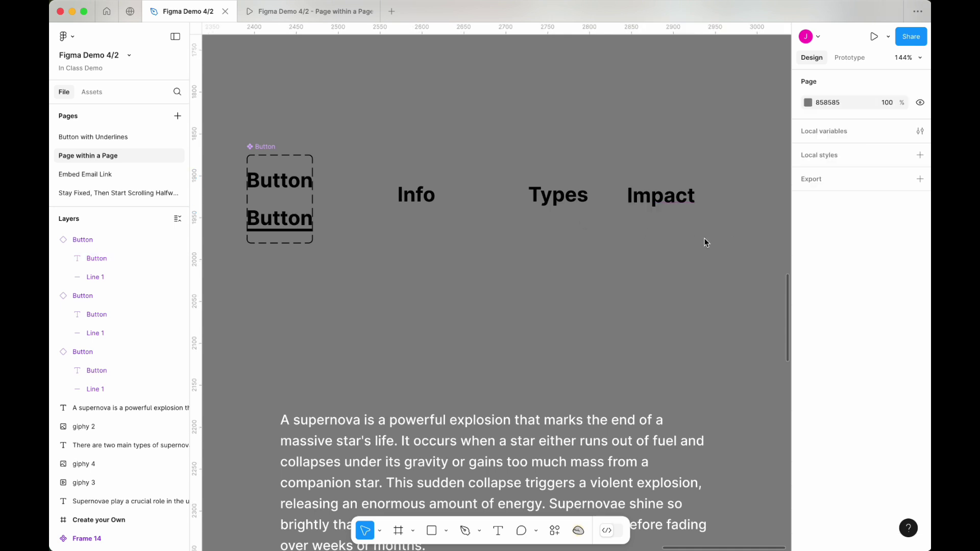
Step: Group the Info, Types and Impact buttons in a horizontal auto layout with a gap of 40
{"action": "left_click_drag", "start_coordinate": [733, 238], "coordinate": [429, 201]}
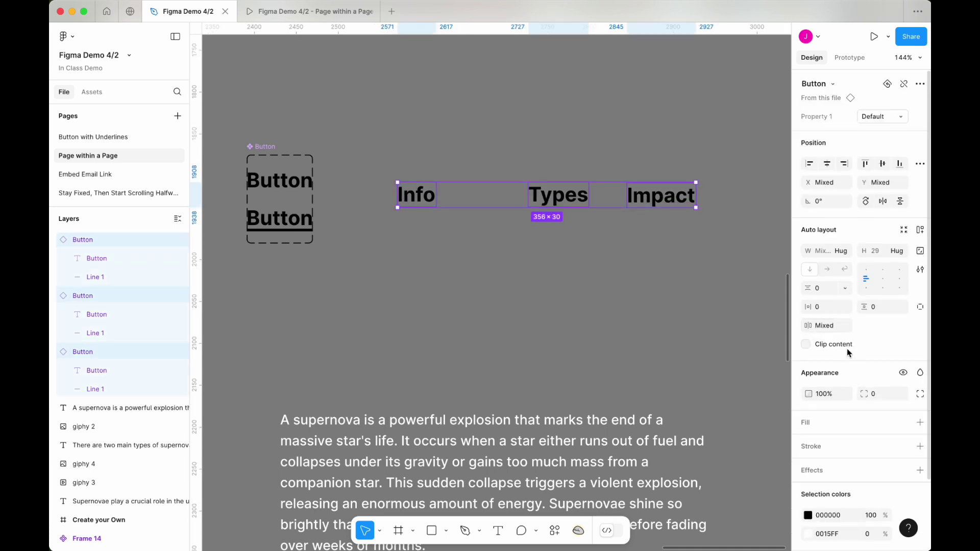
{"action": "left_click", "coordinate": [921, 229]}
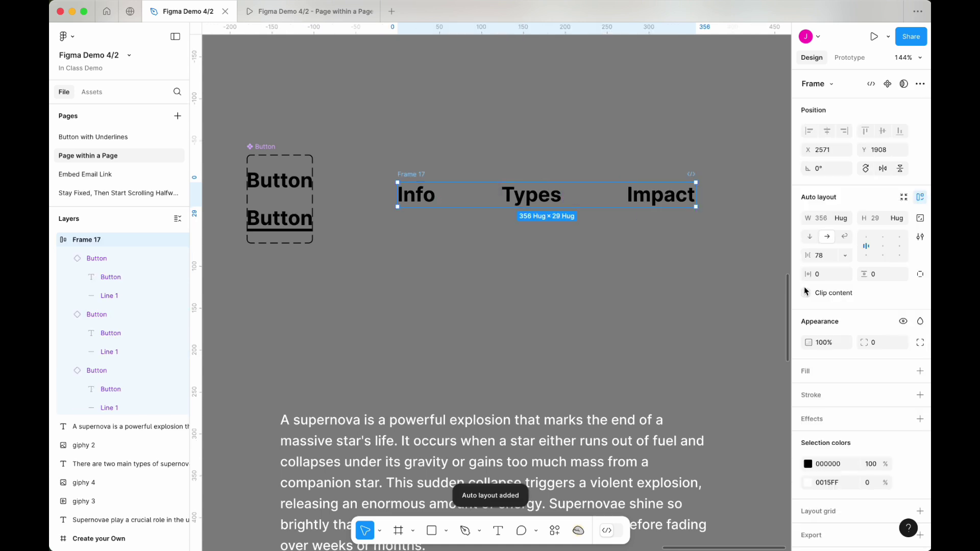
{"action": "left_click_drag", "start_coordinate": [809, 257], "coordinate": [834, 258]}
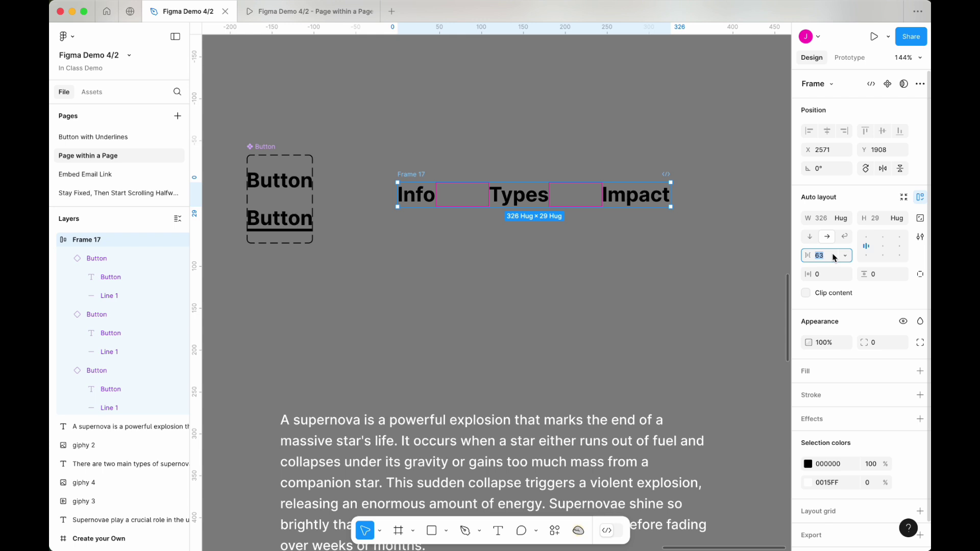
{"action": "key", "text": "Return"}
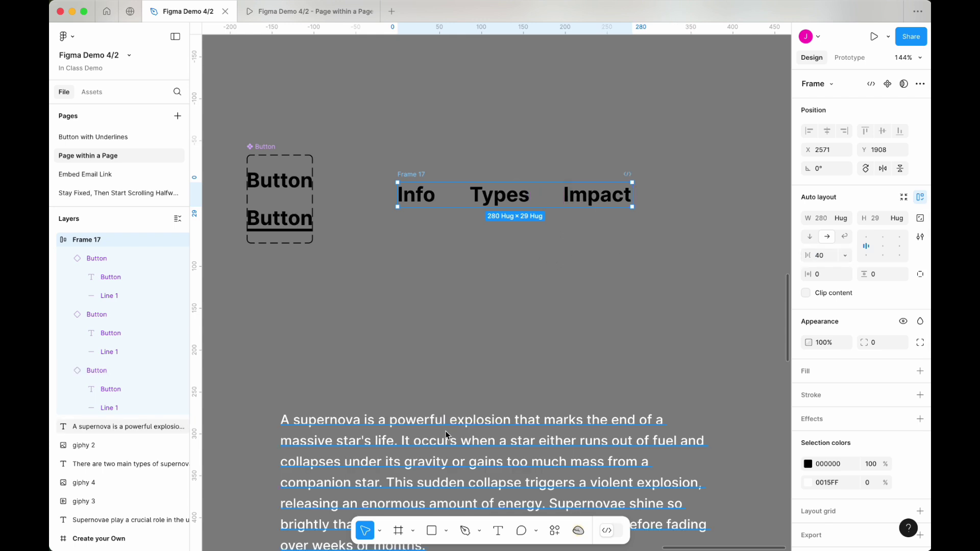
Step: Wrap the paragraph starting "A supernova is a powerful explosion" in its own frame with Frame selection
{"action": "scroll", "coordinate": [468, 355], "scroll_direction": "down", "scroll_amount": 5}
{"action": "scroll", "coordinate": [468, 356], "scroll_direction": "left", "scroll_amount": 2}
{"action": "left_click", "coordinate": [479, 359]}
{"action": "right_click", "coordinate": [494, 363]}
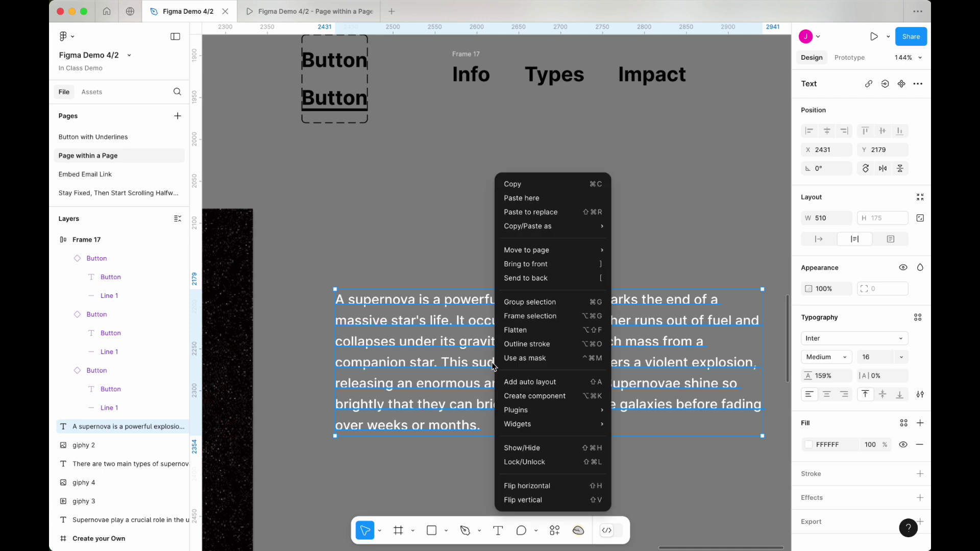
{"action": "left_click", "coordinate": [521, 316]}
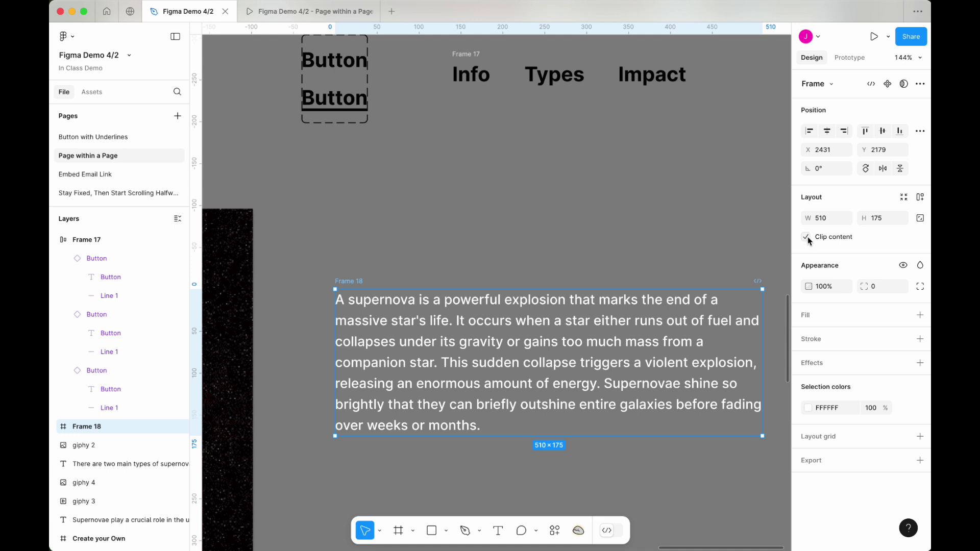
Step: Set the paragraph frame's prototype scroll overflow to Vertical
{"action": "left_click", "coordinate": [848, 59]}
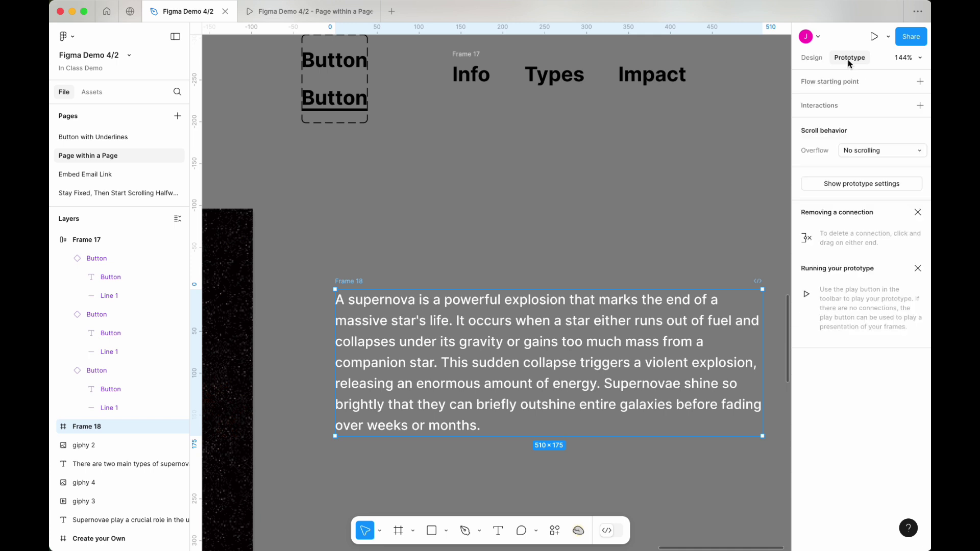
{"action": "left_click", "coordinate": [864, 156]}
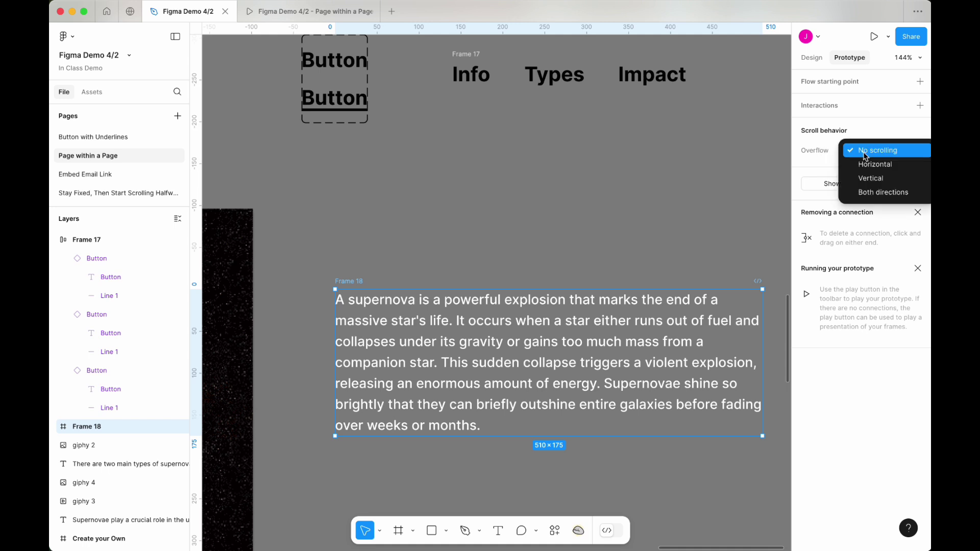
{"action": "left_click", "coordinate": [865, 178]}
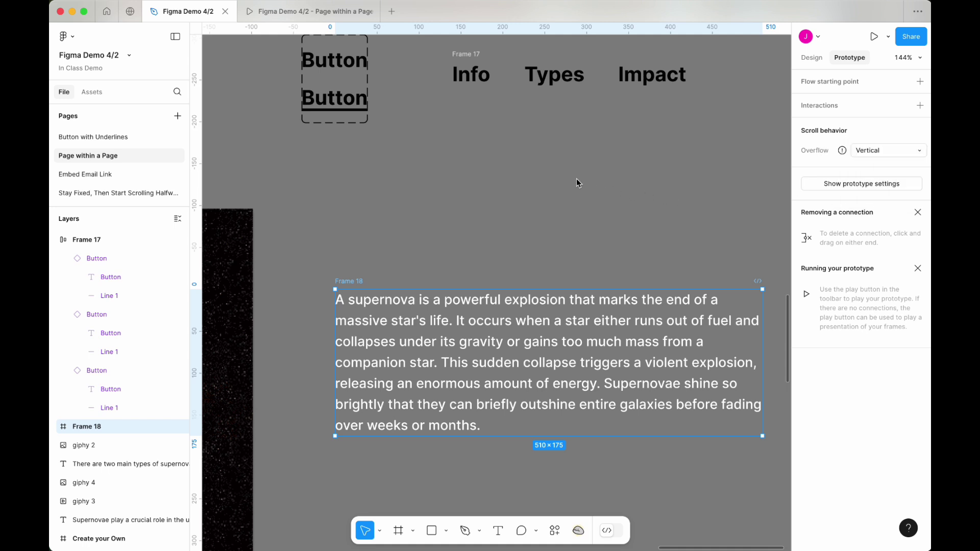
{"action": "left_click", "coordinate": [510, 178]}
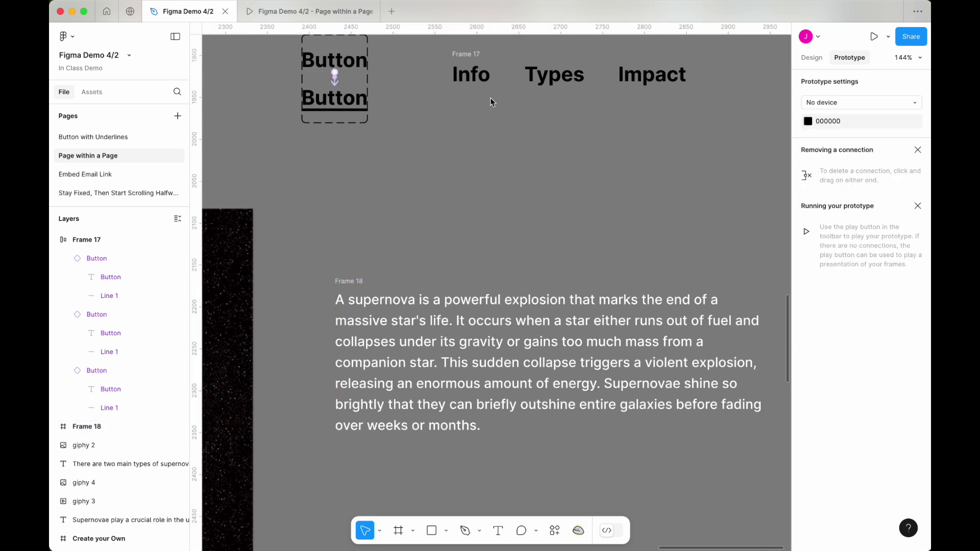
Step: Move the Info, Types, Impact row about 29 px above the paragraph frame and align both frames along their left edges
{"action": "left_click_drag", "start_coordinate": [464, 54], "coordinate": [774, 466]}
{"action": "left_click", "coordinate": [294, 215]}
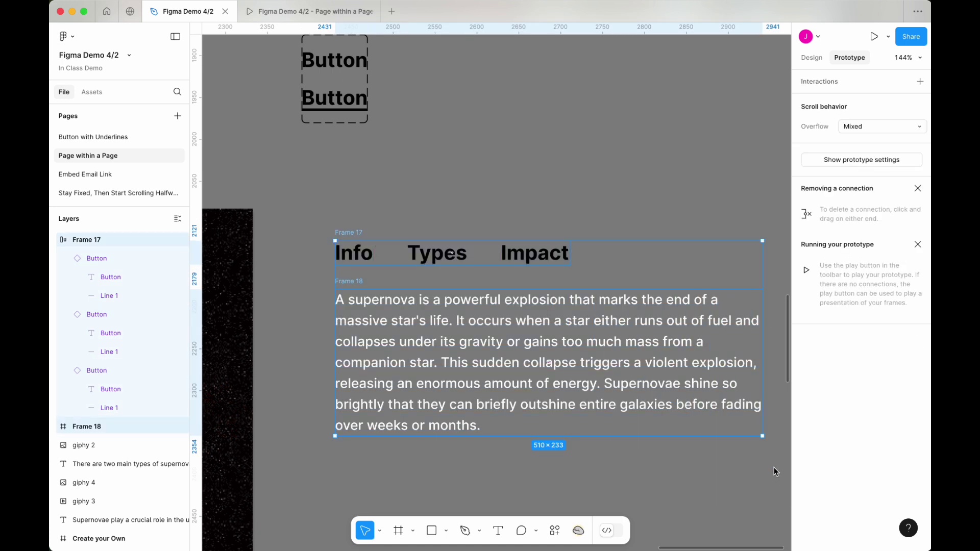
{"action": "left_click", "coordinate": [812, 57]}
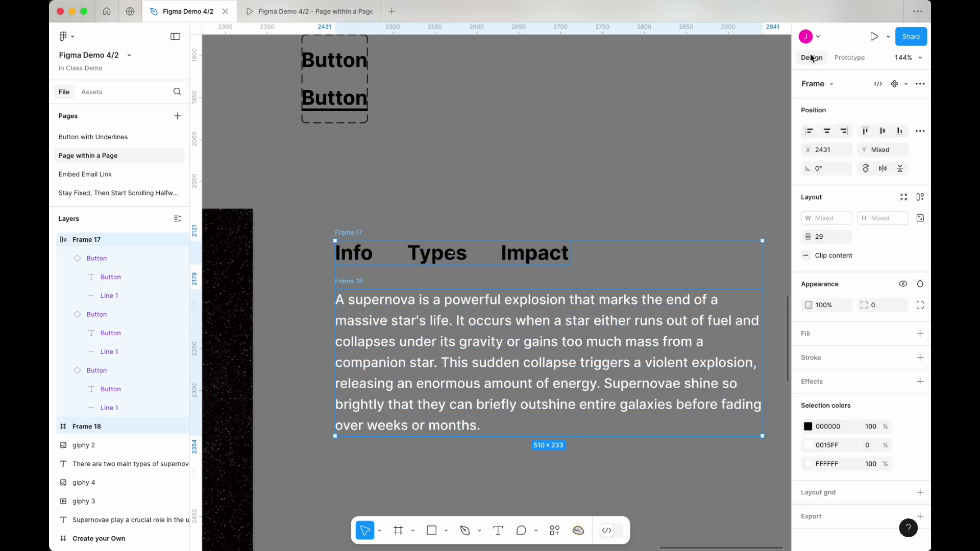
{"action": "left_click", "coordinate": [810, 134]}
{"action": "scroll", "coordinate": [577, 178], "scroll_direction": "down", "scroll_amount": 2}
{"action": "scroll", "coordinate": [577, 178], "scroll_direction": "right", "scroll_amount": 1}
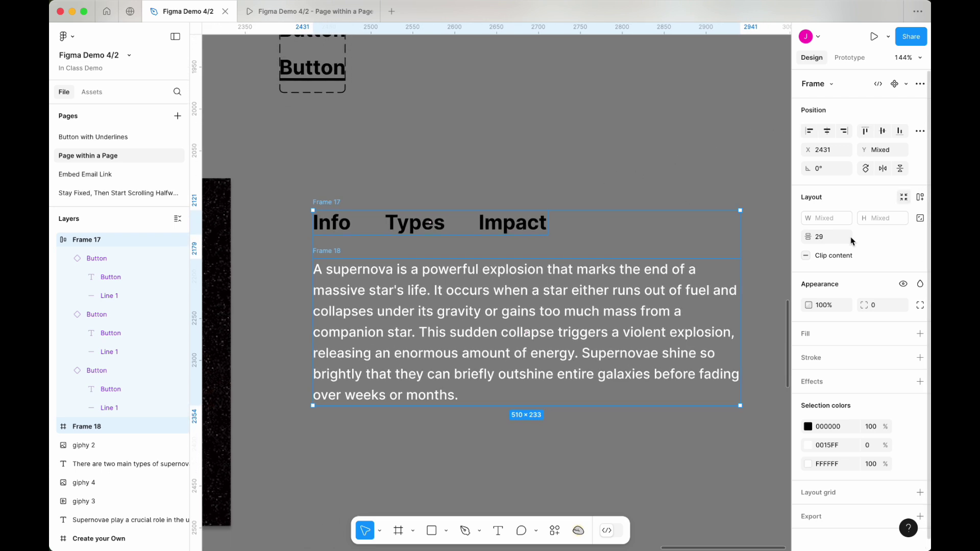
Step: Combine the button row and paragraph frame in a vertical auto layout with a gap of 20
{"action": "left_click", "coordinate": [921, 198]}
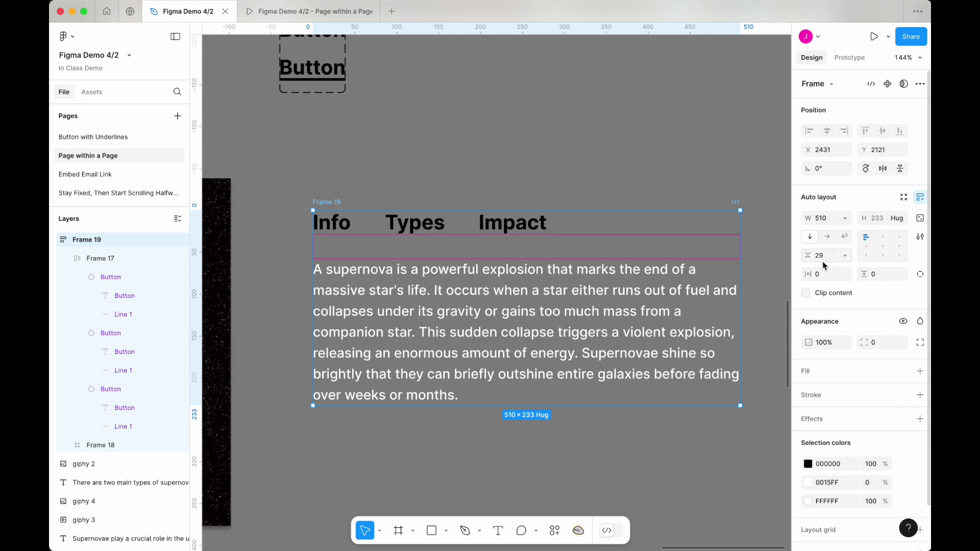
{"action": "mouse_move", "coordinate": [807, 255]}
{"action": "left_mouse_down"}
{"action": "mouse_move", "coordinate": [796, 255]}
{"action": "mouse_move", "coordinate": [806, 255]}
{"action": "left_mouse_up"}
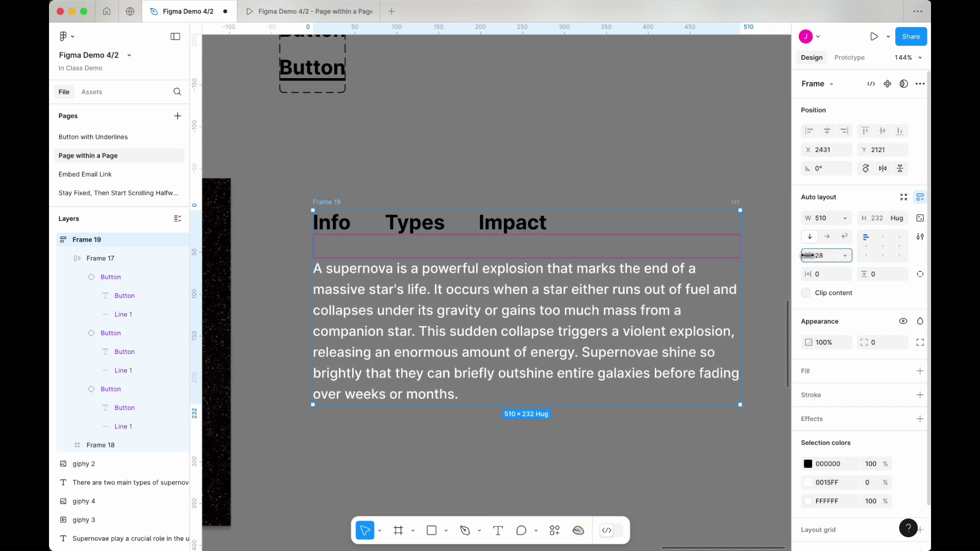
{"action": "left_click", "coordinate": [832, 255]}
{"action": "type", "text": "20"}
{"action": "key", "text": "Return"}
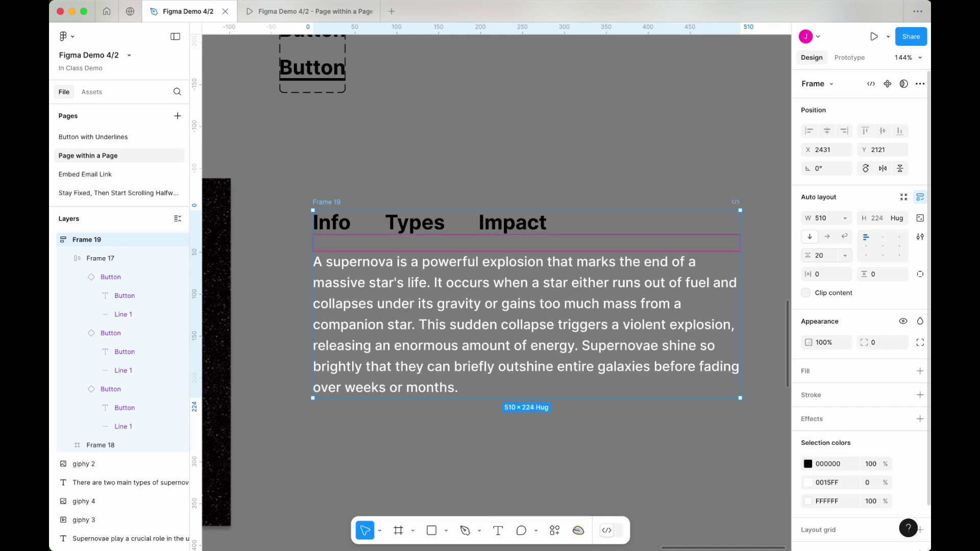
Step: Recolour the black text, underline and outline of the two-variant Button component to white, FFFFFF
{"action": "scroll", "coordinate": [505, 193], "scroll_direction": "up", "scroll_amount": 3}
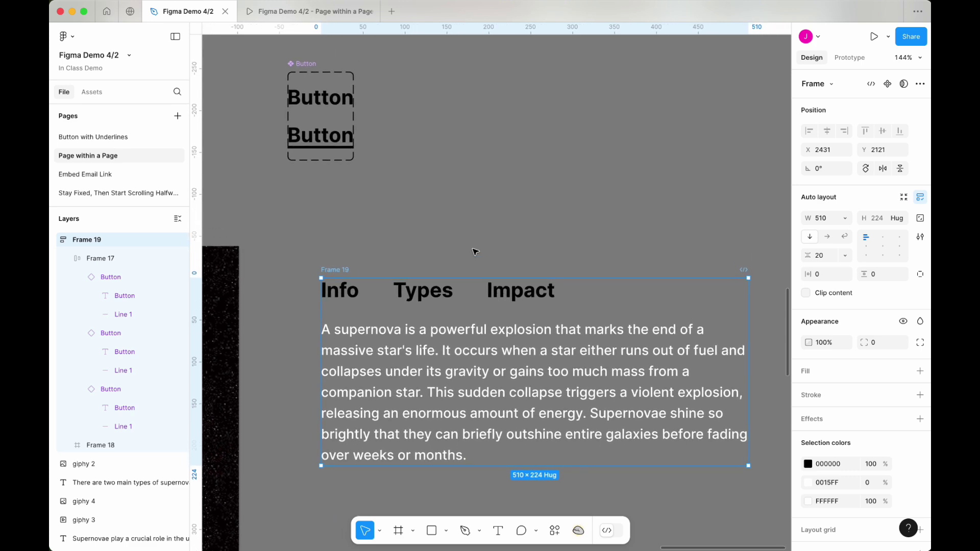
{"action": "left_click", "coordinate": [295, 72]}
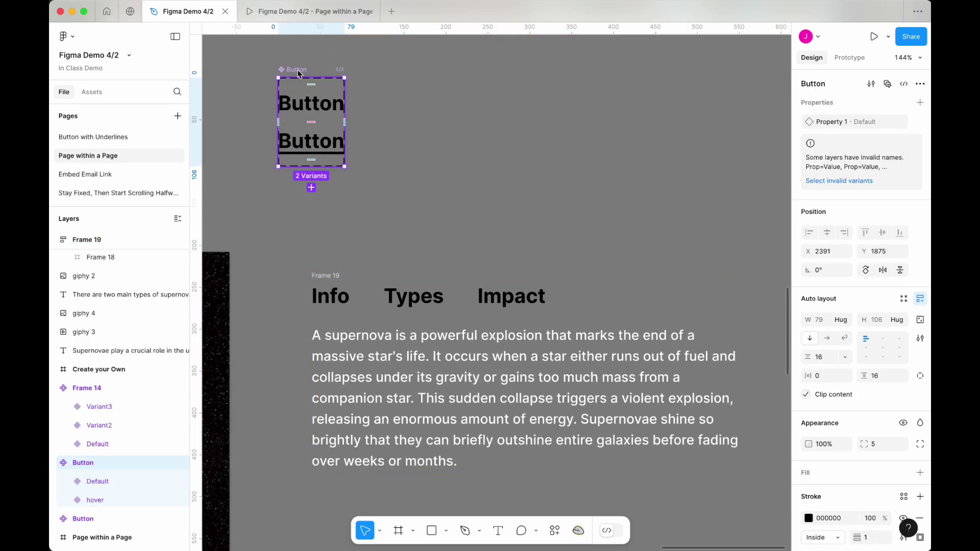
{"action": "scroll", "coordinate": [300, 121], "scroll_direction": "up", "scroll_amount": 3}
{"action": "scroll", "coordinate": [300, 121], "scroll_direction": "left", "scroll_amount": 5}
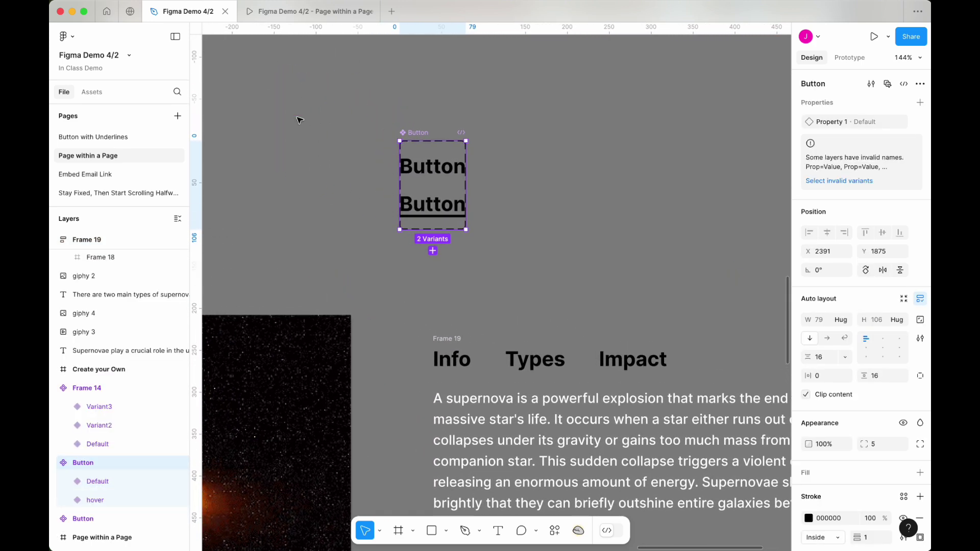
{"action": "scroll", "coordinate": [381, 121], "scroll_direction": "up", "scroll_amount": 2}
{"action": "scroll", "coordinate": [380, 121], "scroll_direction": "left", "scroll_amount": 3}
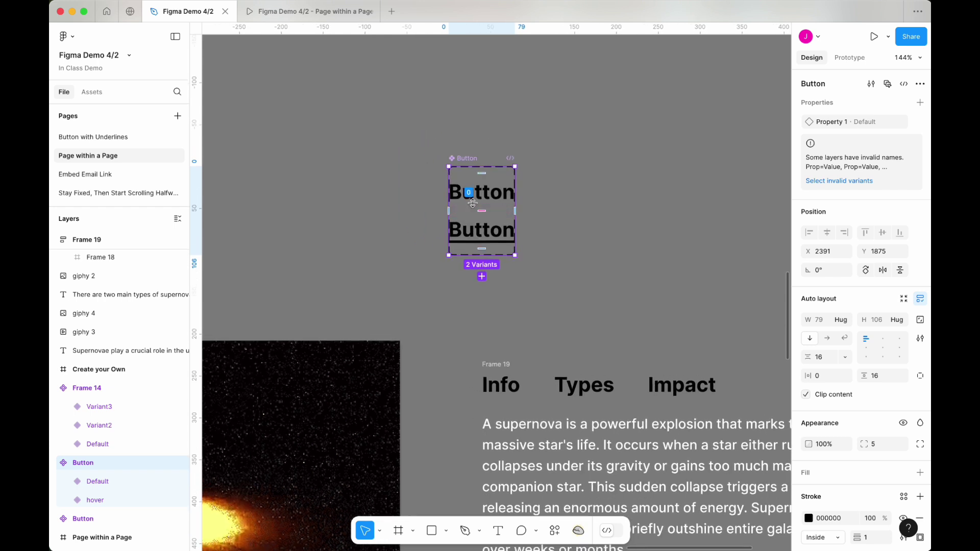
{"action": "scroll", "coordinate": [880, 447], "scroll_direction": "down", "scroll_amount": 4}
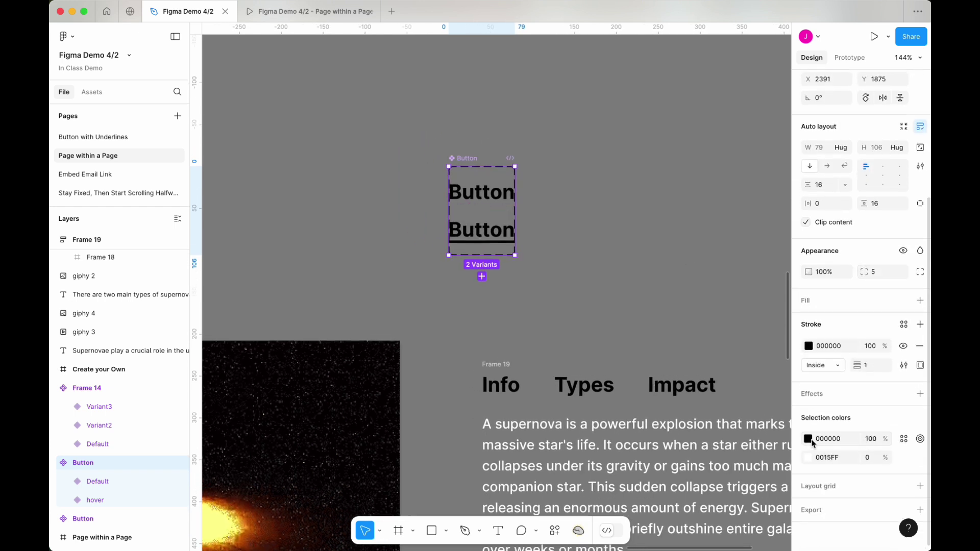
{"action": "left_click", "coordinate": [809, 439]}
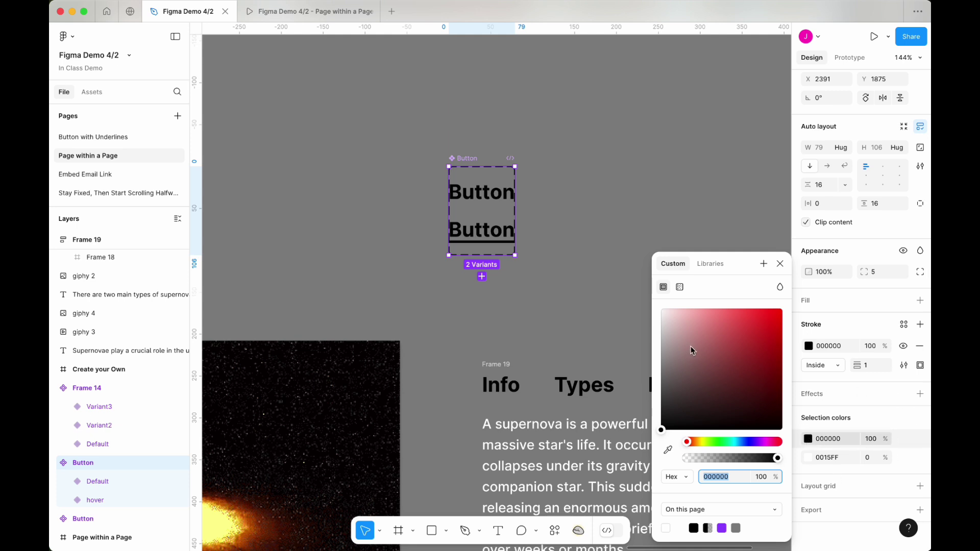
{"action": "left_click_drag", "start_coordinate": [684, 342], "coordinate": [638, 286]}
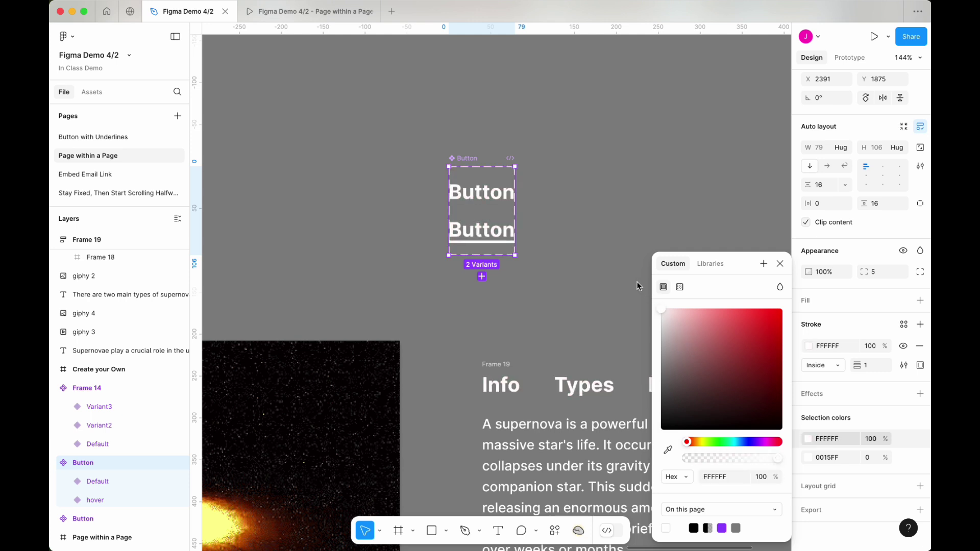
{"action": "left_click", "coordinate": [556, 193]}
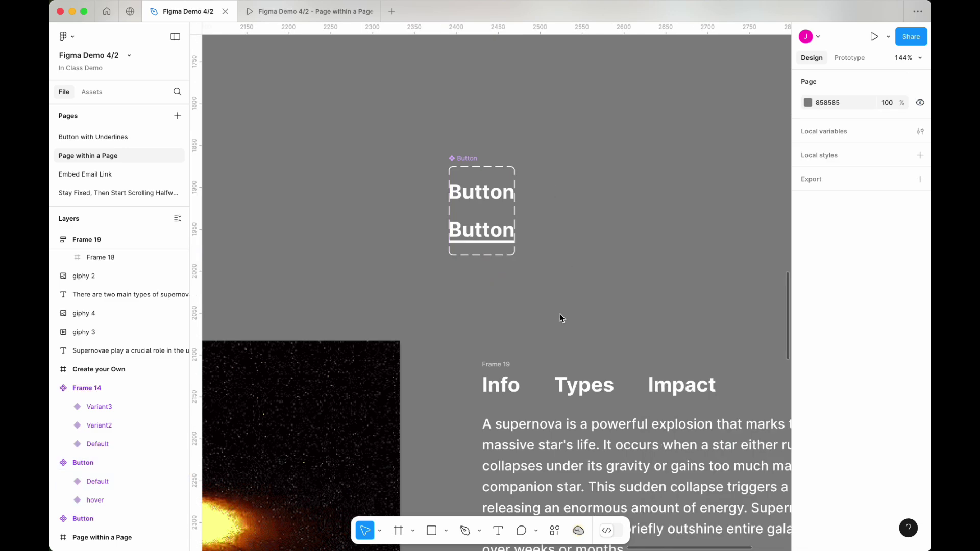
Step: Align the supernova GIF giphy 3 and Frame 19 beside it along their vertical centers
{"action": "scroll", "coordinate": [559, 314], "scroll_direction": "down", "scroll_amount": 5}
{"action": "left_click", "coordinate": [416, 280]}
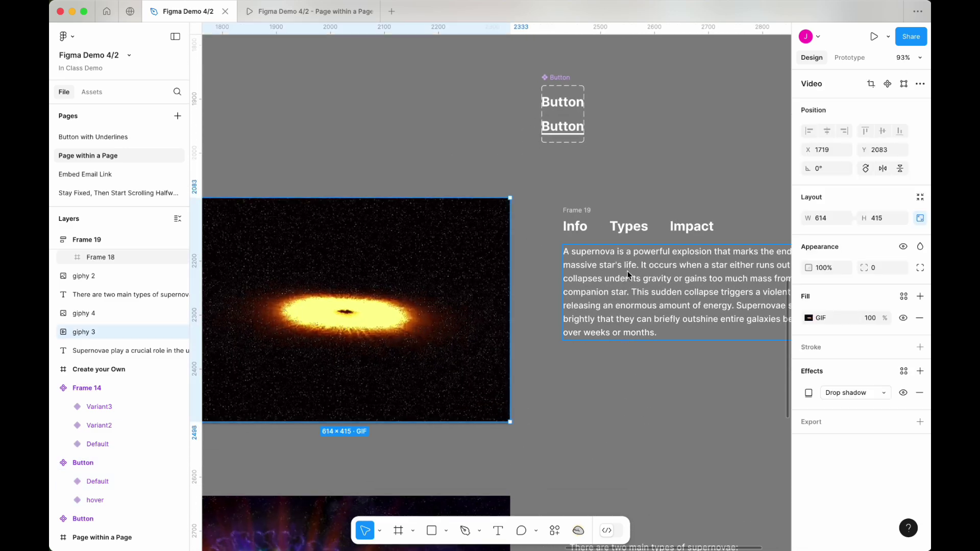
{"action": "left_click", "coordinate": [575, 212], "text": "shift"}
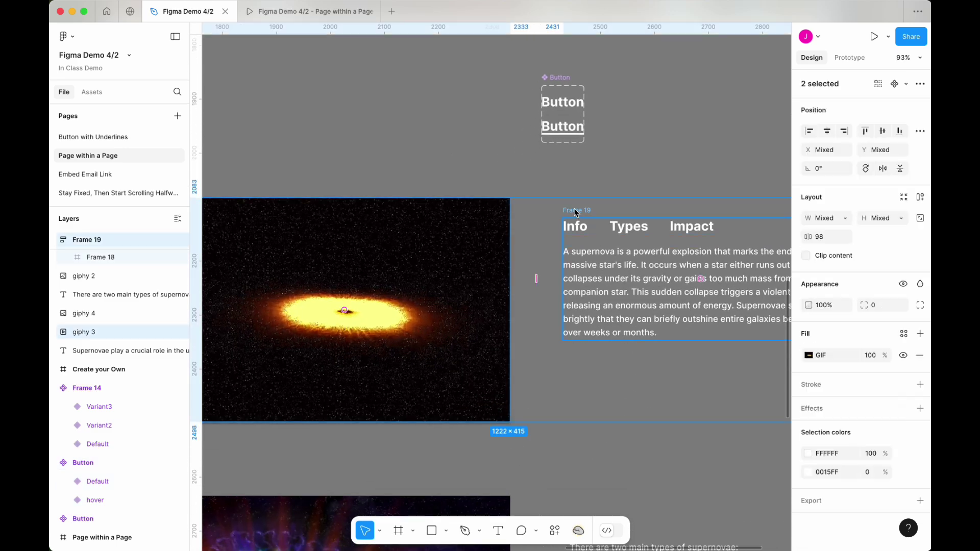
{"action": "left_click", "coordinate": [884, 131]}
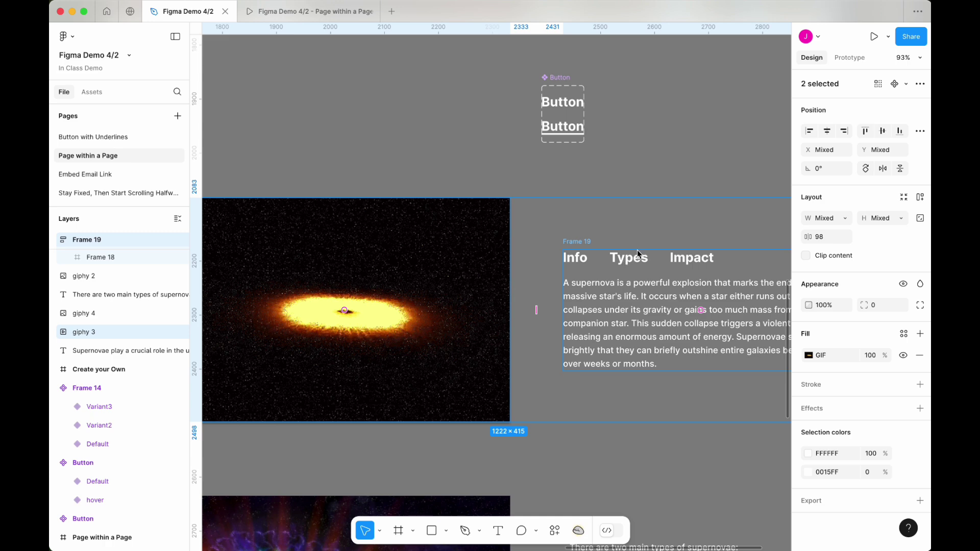
Step: Turn the GIF and Frame 19 into one component and move it to the right to X 3005
{"action": "scroll", "coordinate": [637, 250], "scroll_direction": "down", "scroll_amount": 5}
{"action": "scroll", "coordinate": [520, 305], "scroll_direction": "up", "scroll_amount": 3}
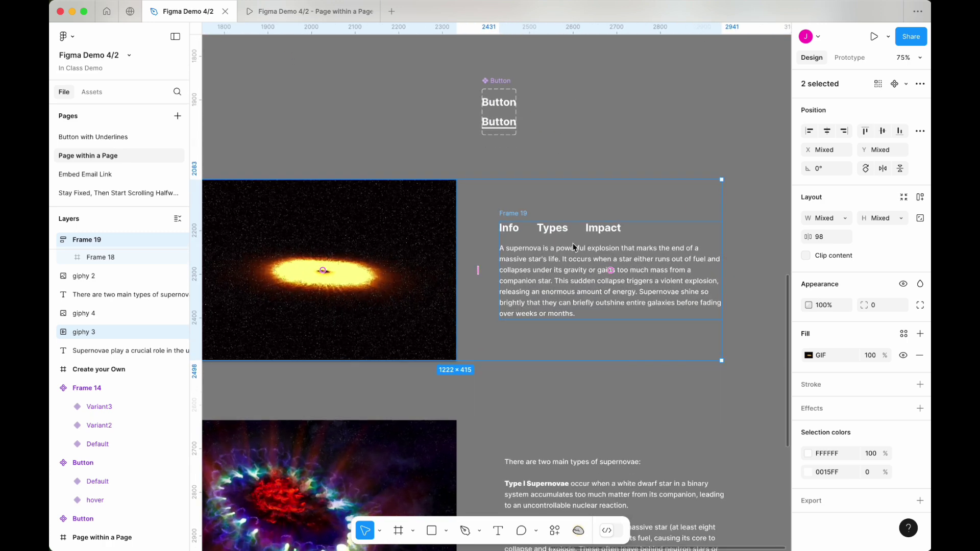
{"action": "left_click", "coordinate": [895, 90]}
{"action": "scroll", "coordinate": [612, 286], "scroll_direction": "down", "scroll_amount": 5}
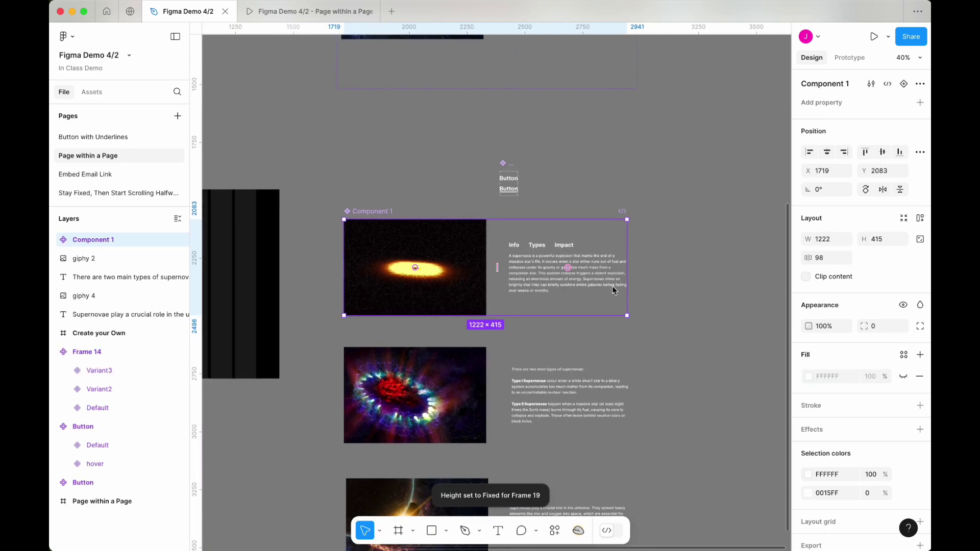
{"action": "left_click_drag", "start_coordinate": [611, 286], "coordinate": [874, 285]}
{"action": "scroll", "coordinate": [660, 243], "scroll_direction": "right", "scroll_amount": 3}
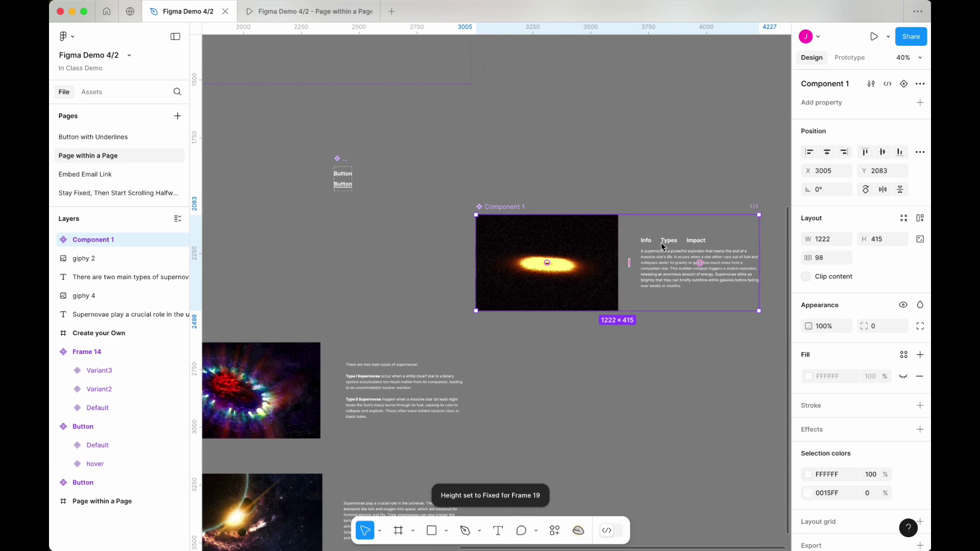
Step: Add a variant property to Component 1 and create two more variants below the default
{"action": "left_click", "coordinate": [920, 103]}
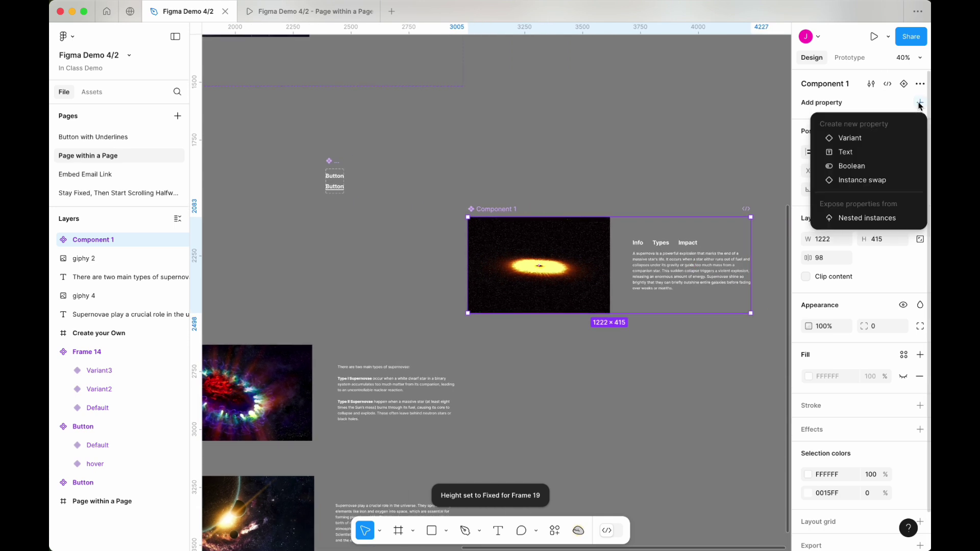
{"action": "left_click", "coordinate": [850, 138]}
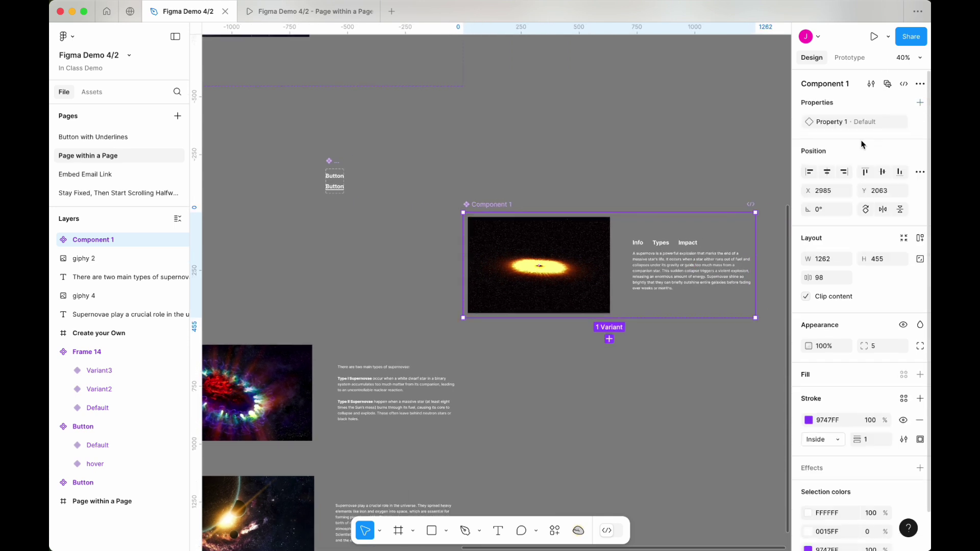
{"action": "scroll", "coordinate": [562, 214], "scroll_direction": "down", "scroll_amount": 3}
{"action": "scroll", "coordinate": [562, 214], "scroll_direction": "right", "scroll_amount": 2}
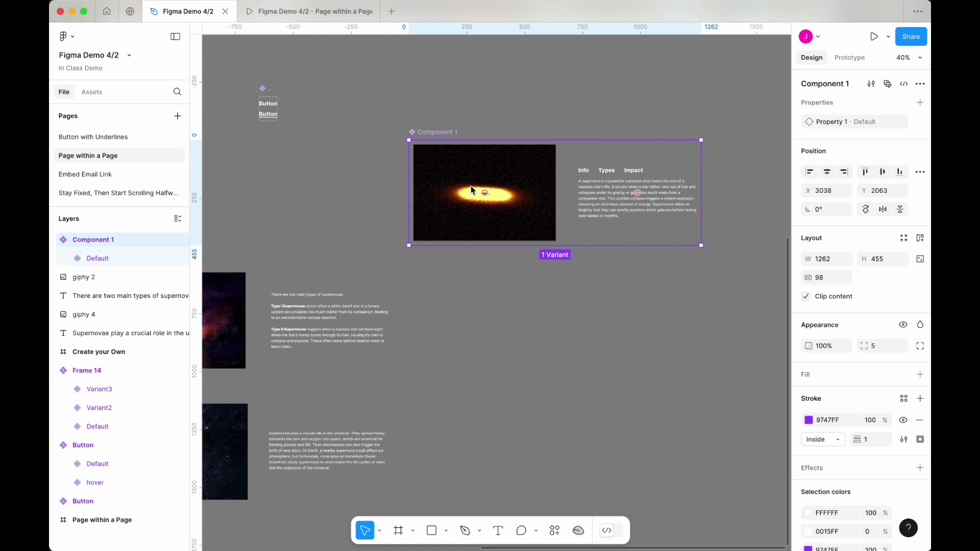
{"action": "mouse_move", "coordinate": [560, 271]}
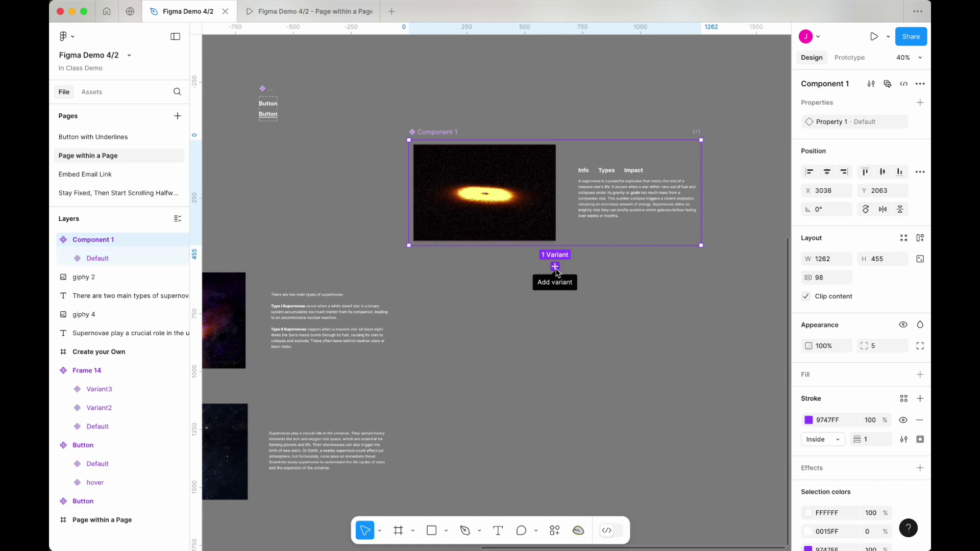
{"action": "left_click", "coordinate": [554, 266]}
{"action": "left_click", "coordinate": [556, 356]}
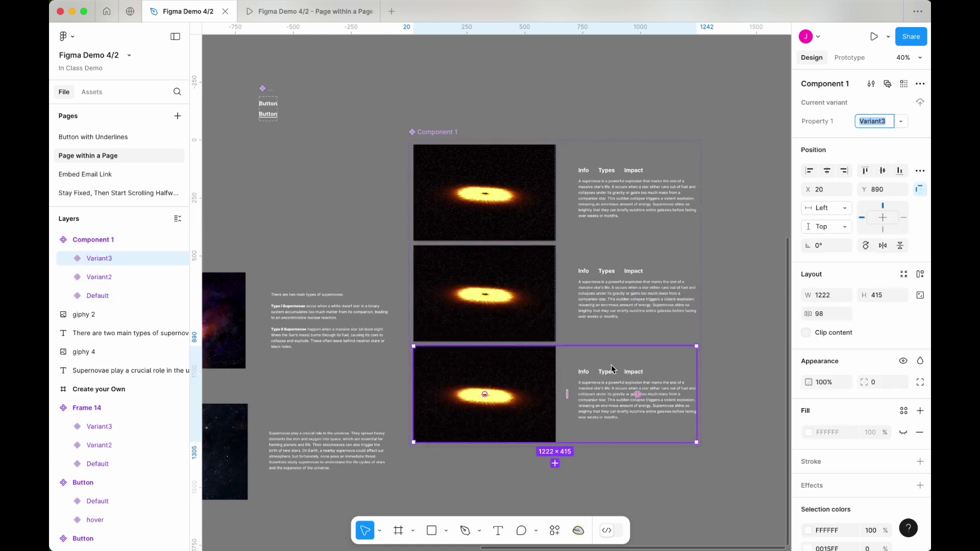
Step: Copy the giphy 2 image and paste it to replace the GIF in Variant2 of Component 1
{"action": "scroll", "coordinate": [611, 372], "scroll_direction": "left", "scroll_amount": 3}
{"action": "scroll", "coordinate": [611, 372], "scroll_direction": "down", "scroll_amount": 2}
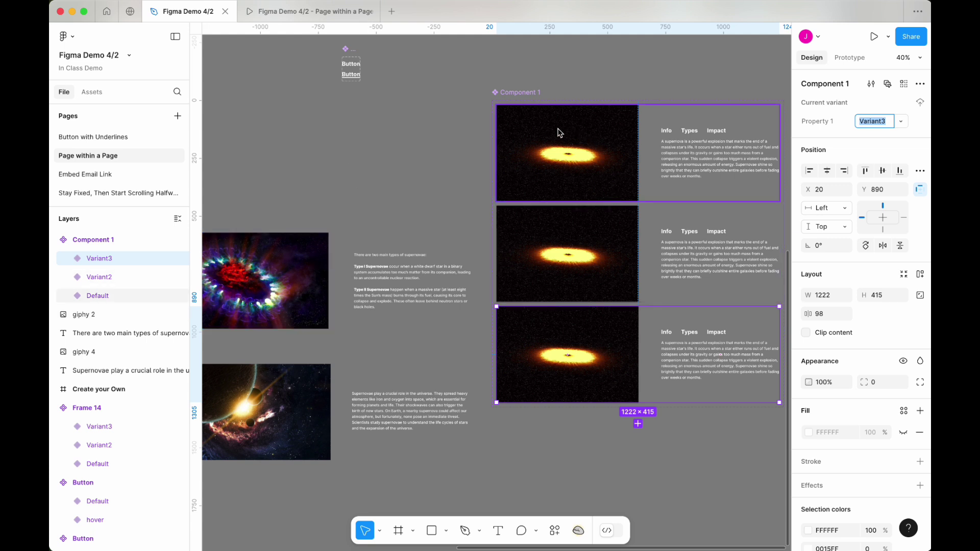
{"action": "left_click", "coordinate": [548, 161]}
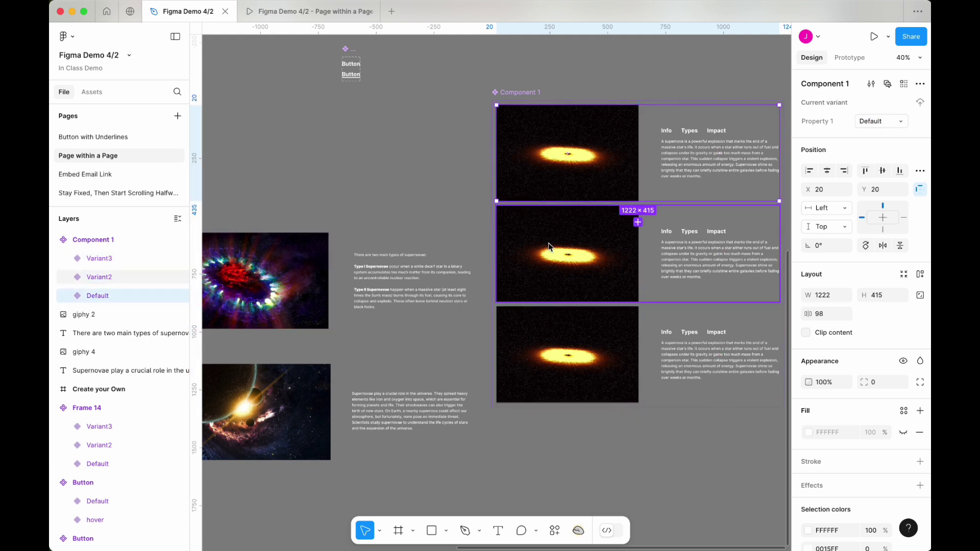
{"action": "left_click", "coordinate": [587, 245]}
{"action": "left_click", "coordinate": [278, 283]}
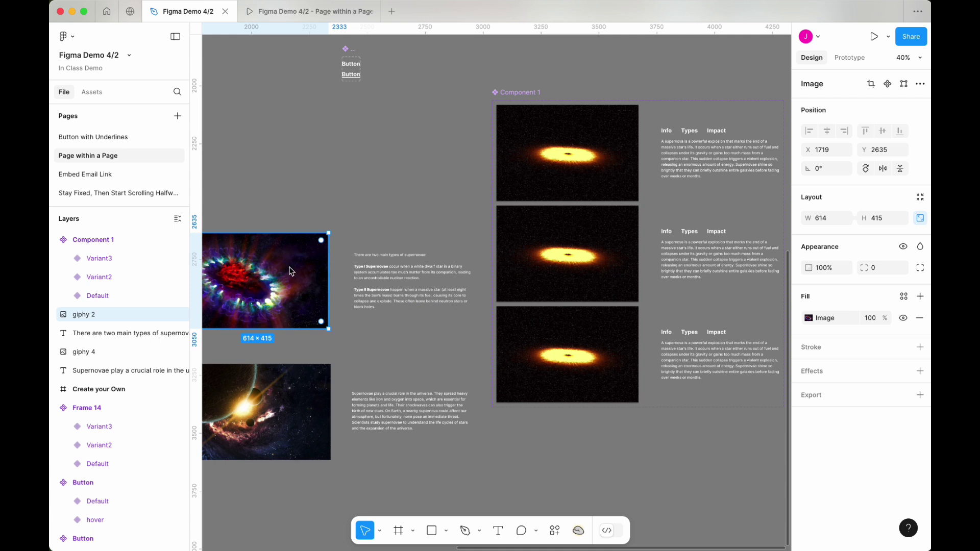
{"action": "scroll", "coordinate": [322, 217], "scroll_direction": "down", "scroll_amount": 2}
{"action": "scroll", "coordinate": [322, 217], "scroll_direction": "left", "scroll_amount": 2}
{"action": "left_click", "coordinate": [382, 157]}
{"action": "left_click", "coordinate": [312, 245]}
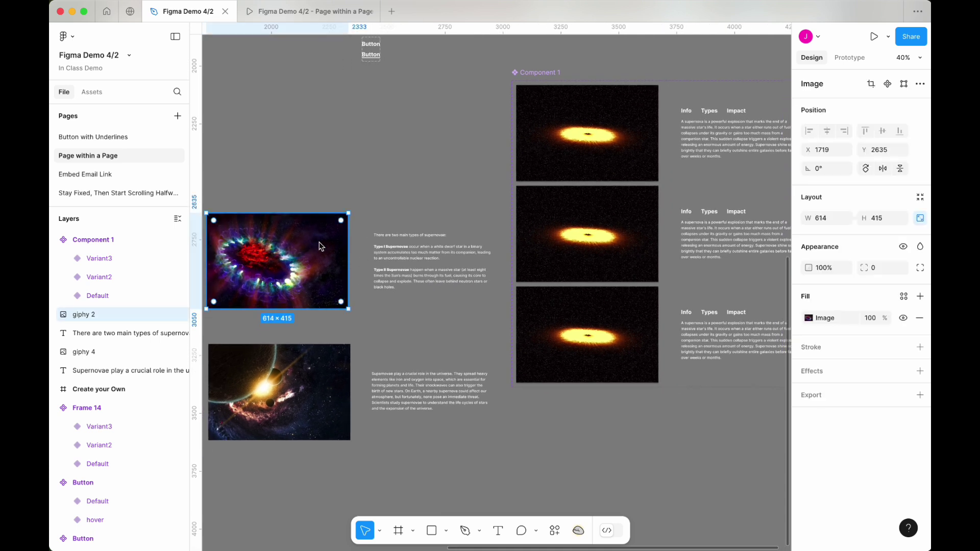
{"action": "right_click", "coordinate": [319, 246]}
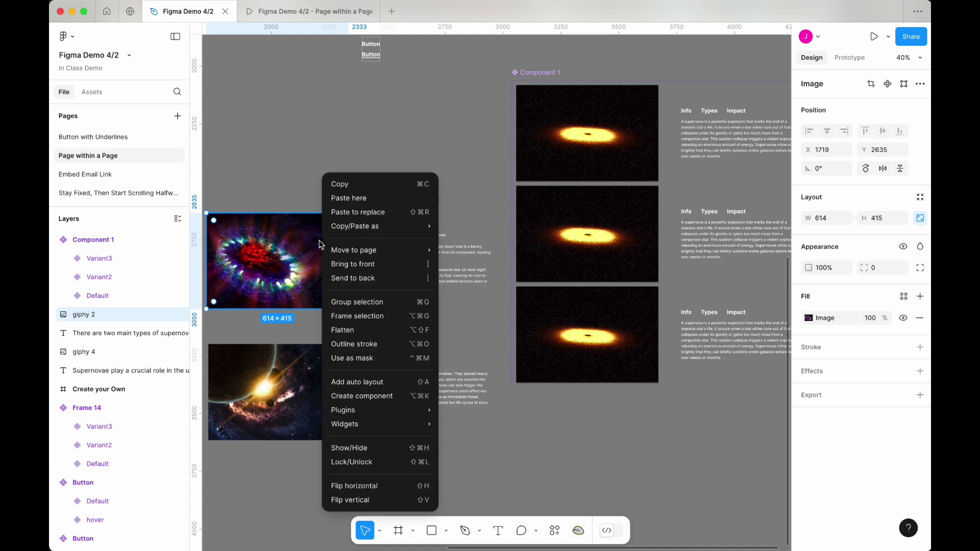
{"action": "left_click", "coordinate": [342, 192]}
{"action": "left_click", "coordinate": [606, 217]}
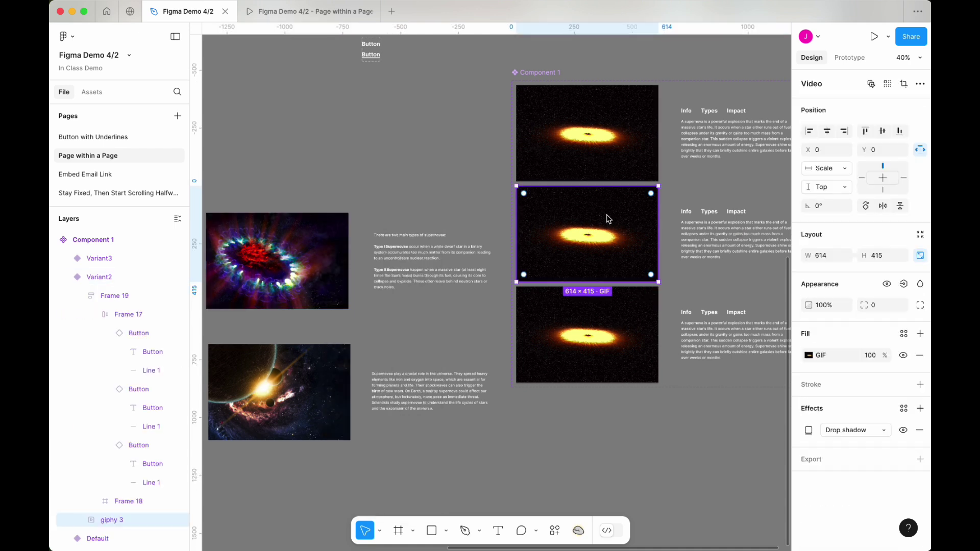
{"action": "scroll", "coordinate": [605, 224], "scroll_direction": "right", "scroll_amount": 3}
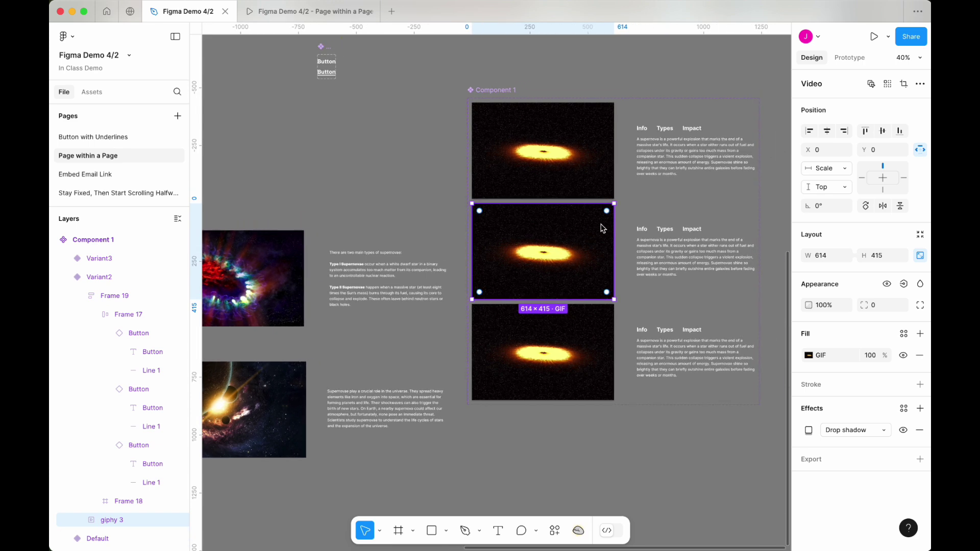
{"action": "right_click", "coordinate": [551, 226]}
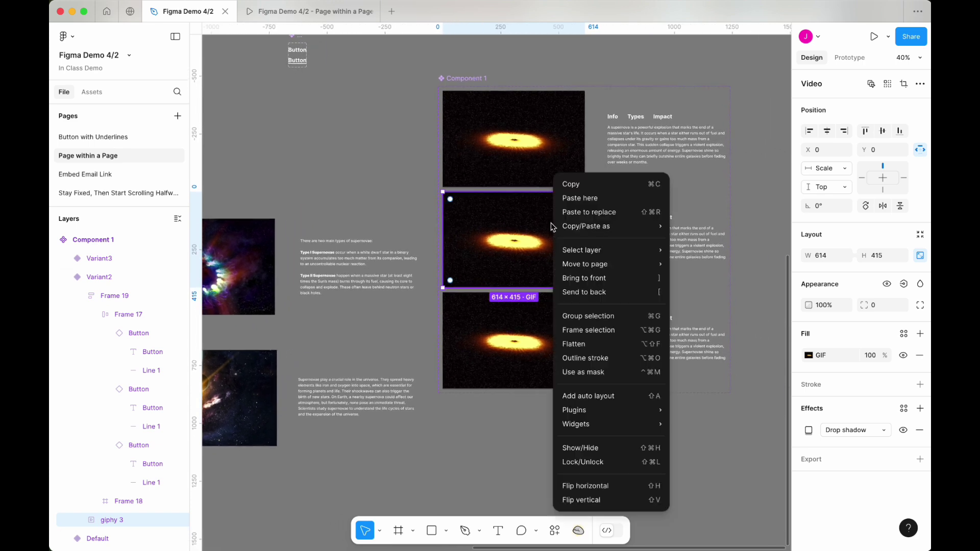
{"action": "left_click", "coordinate": [605, 212]}
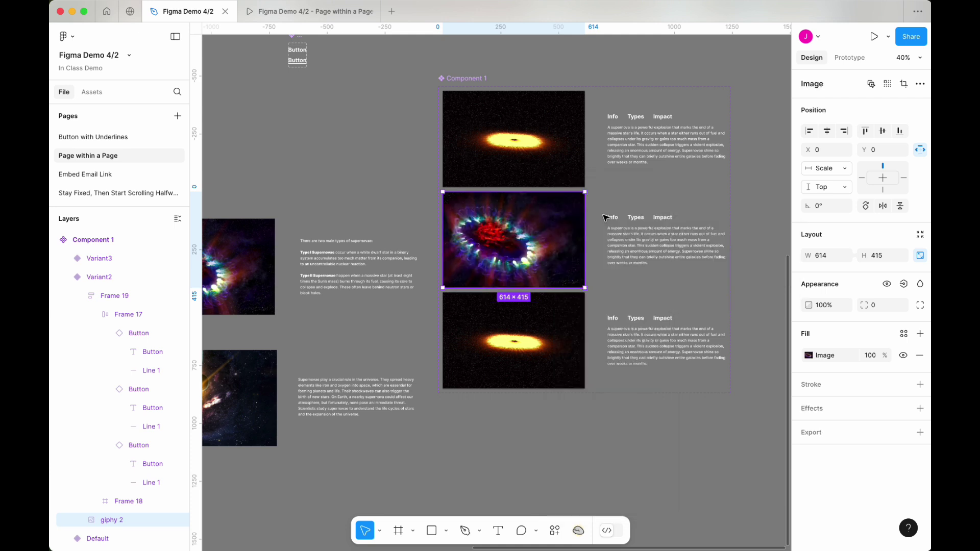
Step: Replace Variant2's paragraph with the copied text starting "There are two main types of supernovae"
{"action": "double_click", "coordinate": [345, 269]}
{"action": "key", "text": "ctrl+a"}
{"action": "key", "text": "ctrl+c"}
{"action": "double_click", "coordinate": [648, 243]}
{"action": "key", "text": "Return"}
{"action": "key", "text": "ctrl+v"}
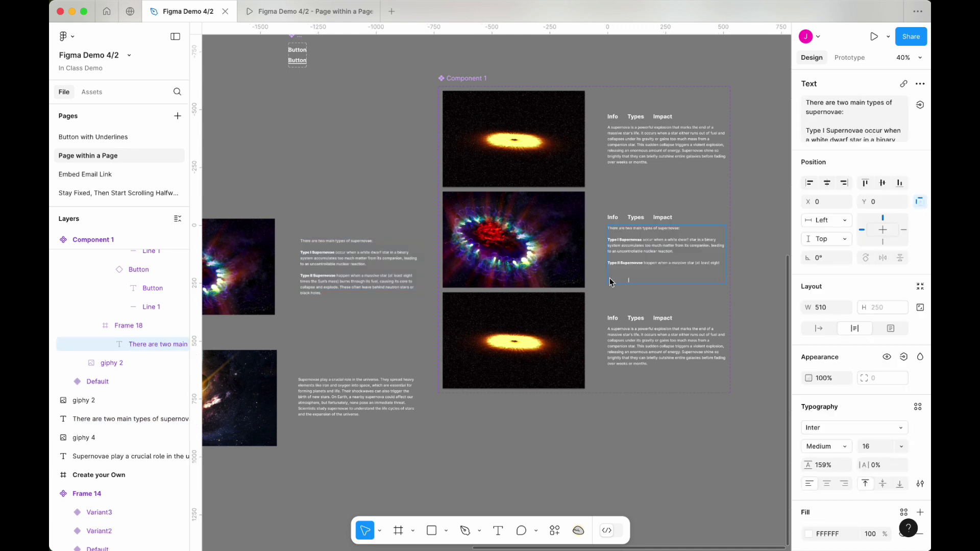
{"action": "key", "text": "Escape"}
Step: Copy the giphy 4 image and paste it to replace the GIF in Variant3
{"action": "left_click", "coordinate": [236, 381]}
{"action": "right_click", "coordinate": [241, 382]}
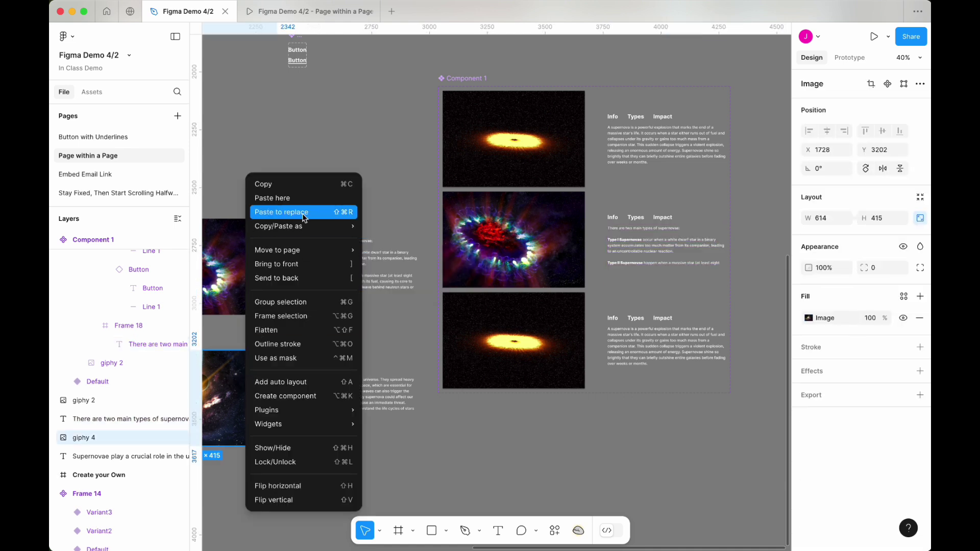
{"action": "left_click", "coordinate": [298, 184]}
{"action": "left_click", "coordinate": [511, 338]}
{"action": "left_click", "coordinate": [510, 338]}
{"action": "right_click", "coordinate": [510, 338]}
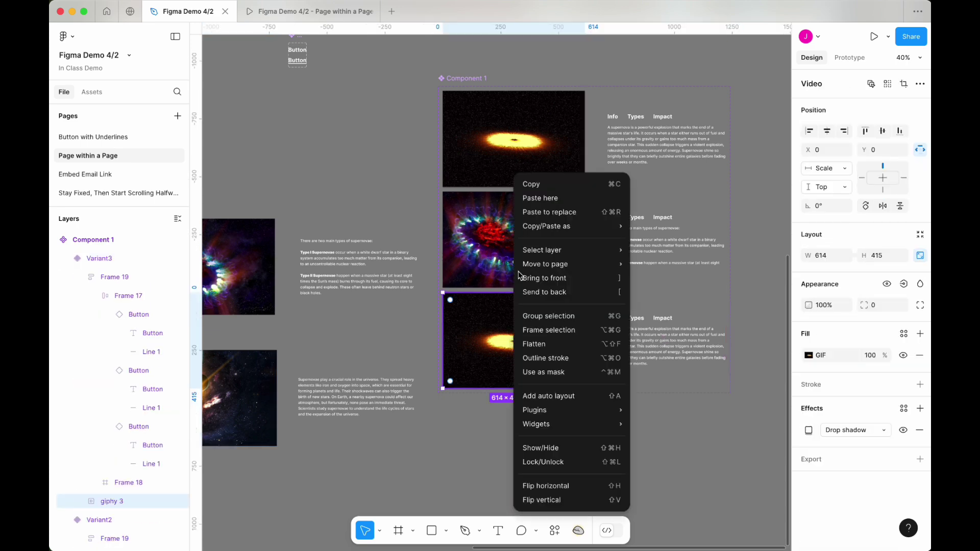
{"action": "left_click", "coordinate": [551, 212]}
Step: Replace Variant3's paragraph with the copied text starting "Supernovae play a crucial role in the universe"
{"action": "left_click", "coordinate": [369, 388]}
{"action": "double_click", "coordinate": [369, 388]}
{"action": "left_click", "coordinate": [642, 333]}
{"action": "key", "text": "super+shift+r"}
Step: Set the vertical constraint of the Default variant's text frame (Frame 19) to Center and switch to its prototype settings
{"action": "scroll", "coordinate": [633, 341], "scroll_direction": "right", "scroll_amount": 2}
{"action": "scroll", "coordinate": [632, 341], "scroll_direction": "up", "scroll_amount": 2}
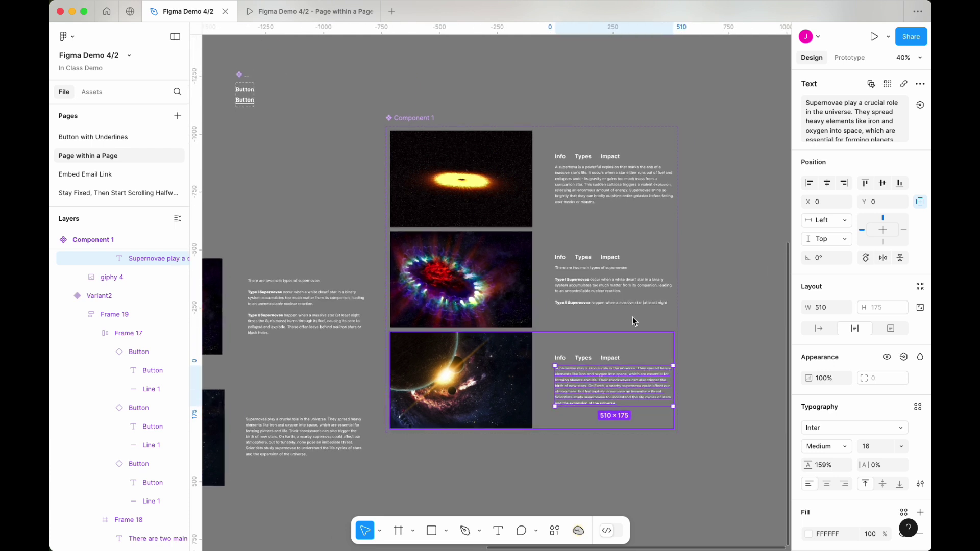
{"action": "left_click", "coordinate": [583, 159]}
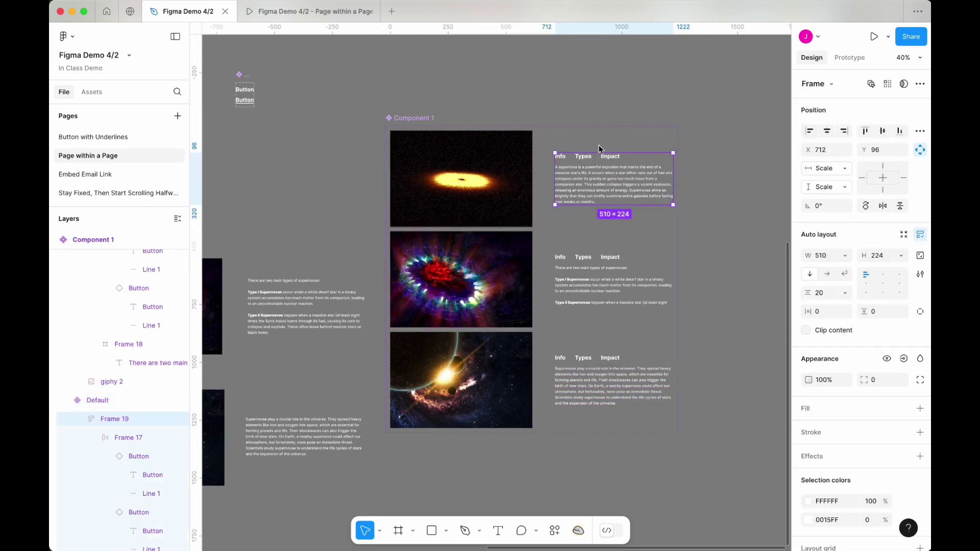
{"action": "left_click", "coordinate": [849, 58]}
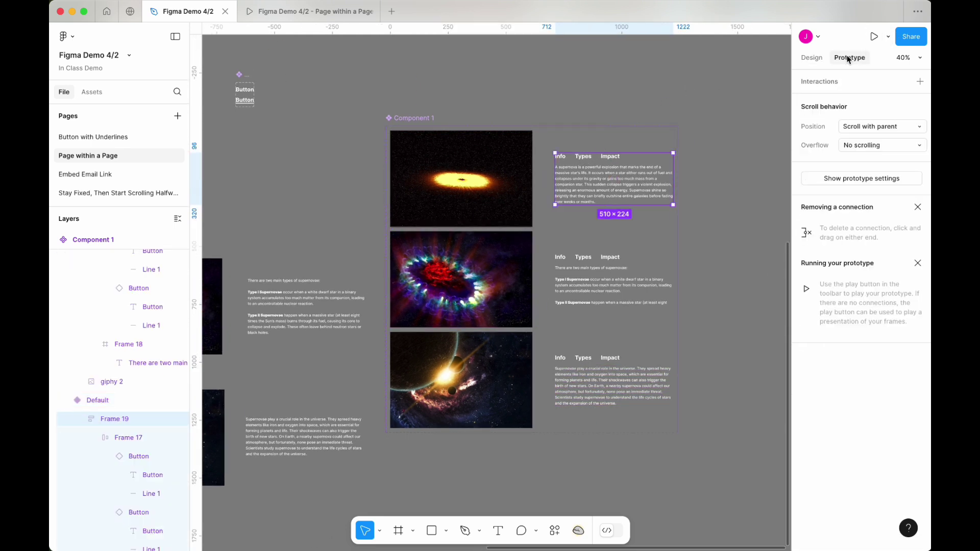
{"action": "key", "text": "alt+v"}
Step: Link the Default variant's Types button to Variant2 with an On click Change to interaction using the Dissolve animation
{"action": "scroll", "coordinate": [587, 158], "scroll_direction": "up", "scroll_amount": 5}
{"action": "left_click", "coordinate": [582, 159]}
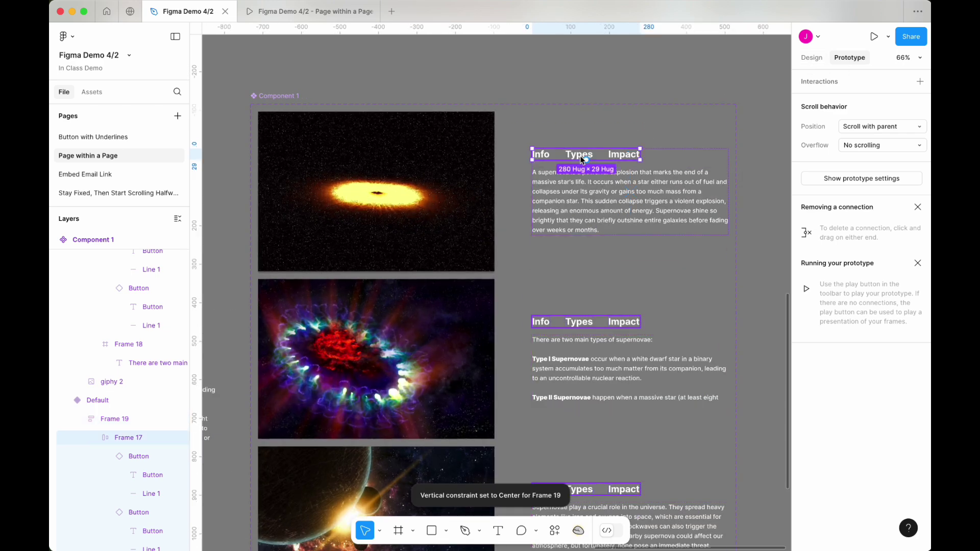
{"action": "double_click", "coordinate": [575, 154]}
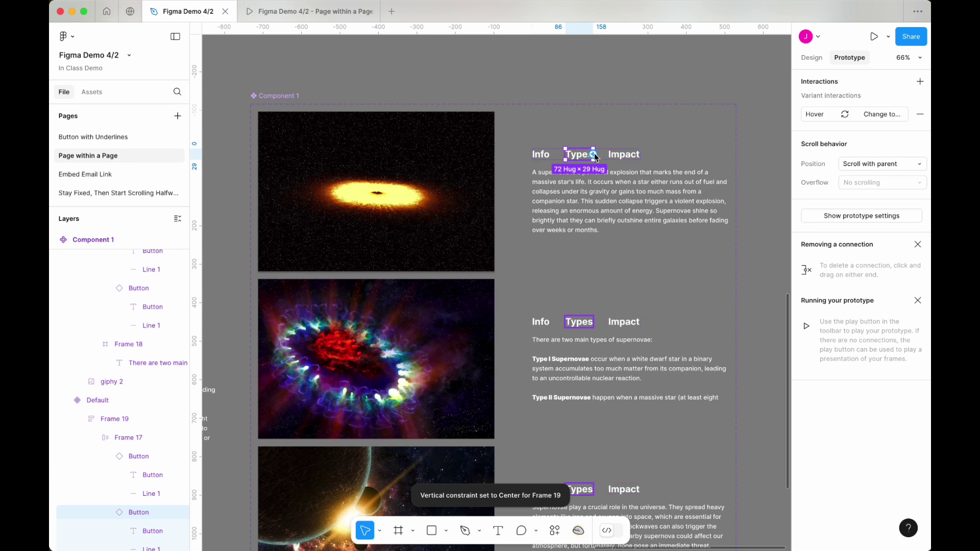
{"action": "left_click_drag", "start_coordinate": [621, 251], "coordinate": [596, 323]}
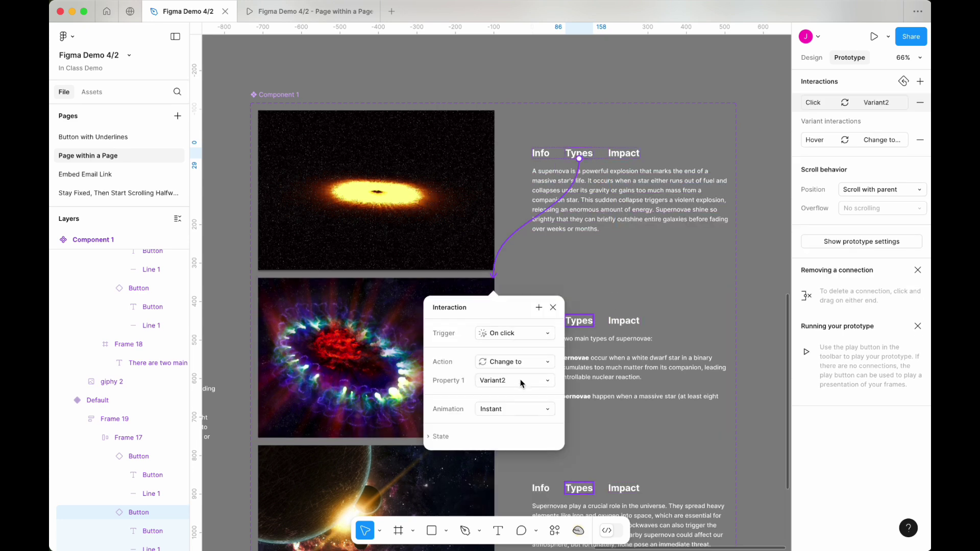
{"action": "scroll", "coordinate": [521, 383], "scroll_direction": "down", "scroll_amount": 3}
{"action": "scroll", "coordinate": [521, 383], "scroll_direction": "right", "scroll_amount": 1}
{"action": "left_click", "coordinate": [517, 329]}
{"action": "left_click", "coordinate": [518, 339]}
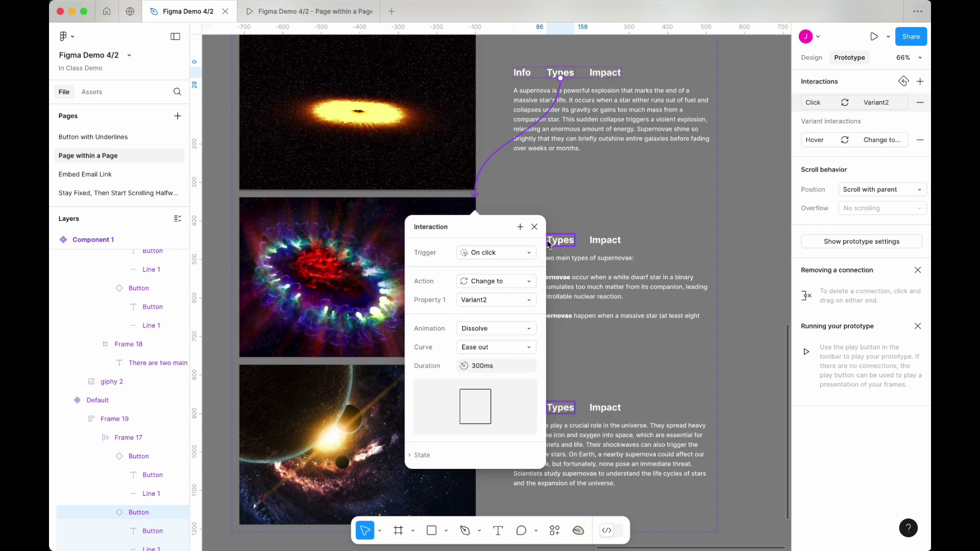
Step: Link the Default variant's Impact button to Variant2 with an On click Change to interaction using Dissolve
{"action": "left_click", "coordinate": [607, 74]}
{"action": "left_click_drag", "start_coordinate": [623, 74], "coordinate": [533, 226]}
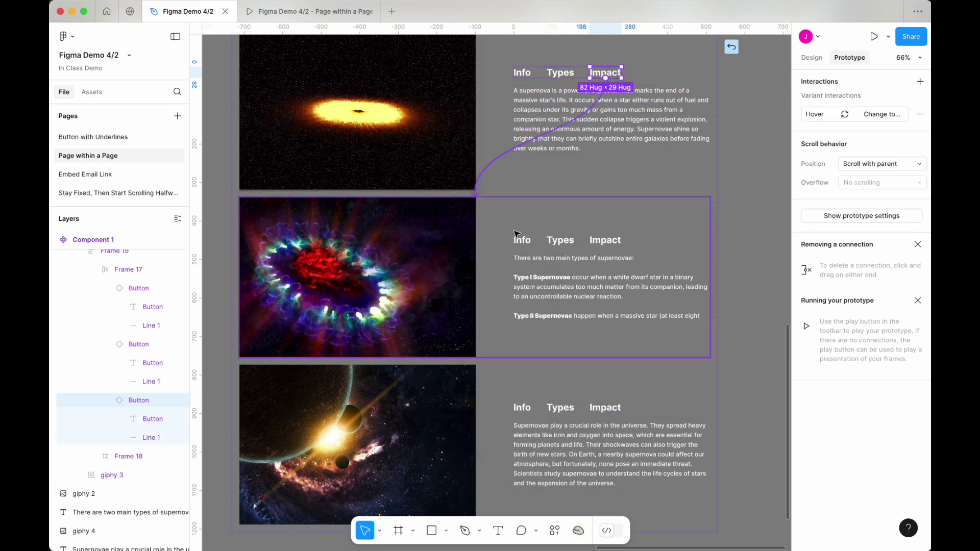
{"action": "left_click_drag", "start_coordinate": [483, 247], "coordinate": [482, 248]}
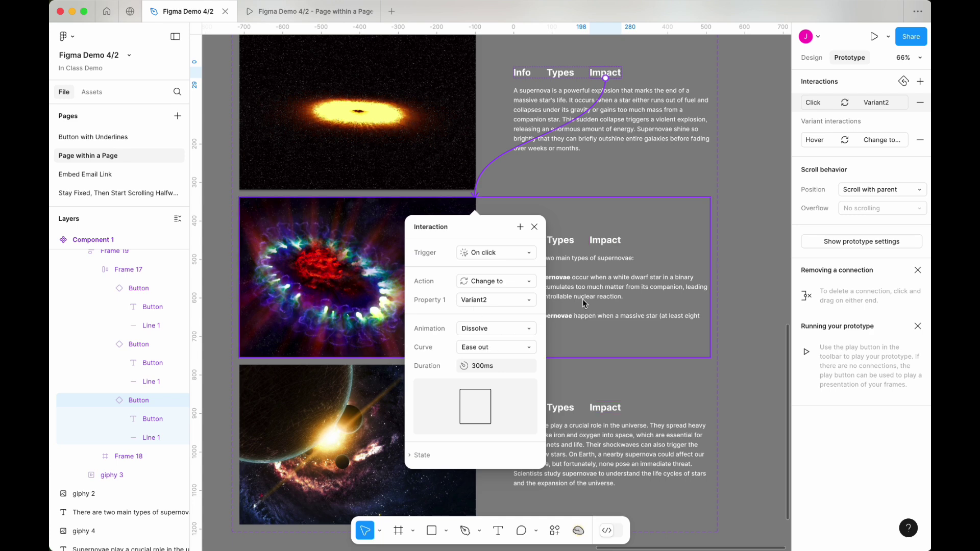
Step: Link Variant2's Info button to the Default variant with an On click Change to interaction using Dissolve
{"action": "left_click", "coordinate": [568, 282]}
{"action": "double_click", "coordinate": [524, 245]}
{"action": "double_click", "coordinate": [524, 245]}
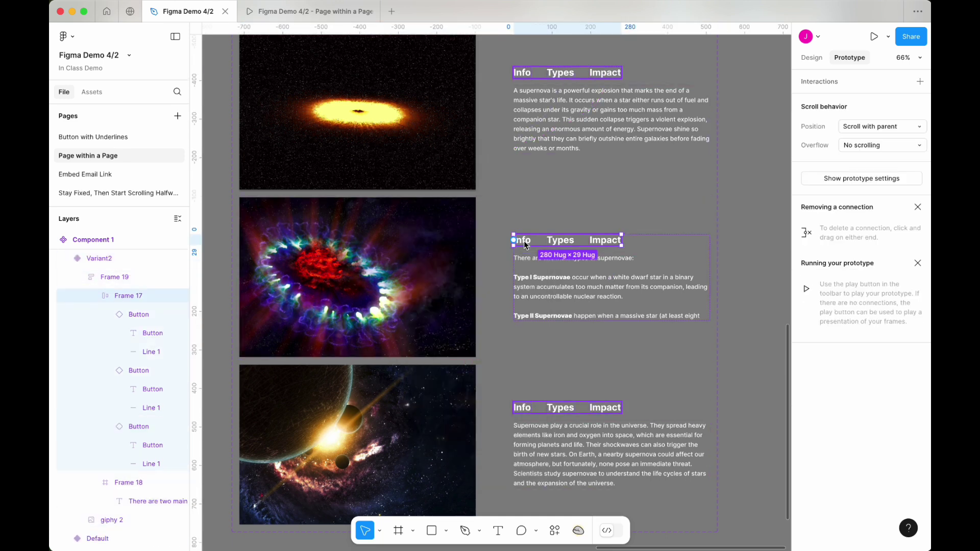
{"action": "left_click", "coordinate": [522, 240]}
{"action": "left_click_drag", "start_coordinate": [522, 233], "coordinate": [457, 187]}
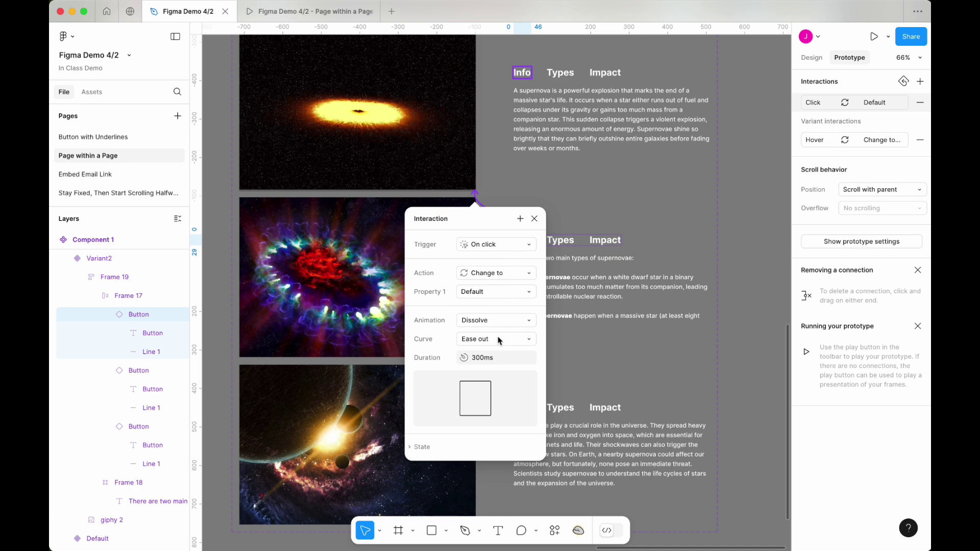
Step: Link Variant2's Impact button to Variant3, and Variant3's button row (Frame 17) to Variant2 on click
{"action": "left_click", "coordinate": [604, 239]}
{"action": "left_click_drag", "start_coordinate": [622, 240], "coordinate": [551, 355]}
{"action": "left_click", "coordinate": [560, 405]}
{"action": "left_click", "coordinate": [562, 411]}
{"action": "left_click", "coordinate": [562, 411]}
{"action": "left_click", "coordinate": [582, 428]}
Step: Link Variant3's Info button to the Default variant with an On click Change to interaction using Dissolve
{"action": "left_click", "coordinate": [526, 408]}
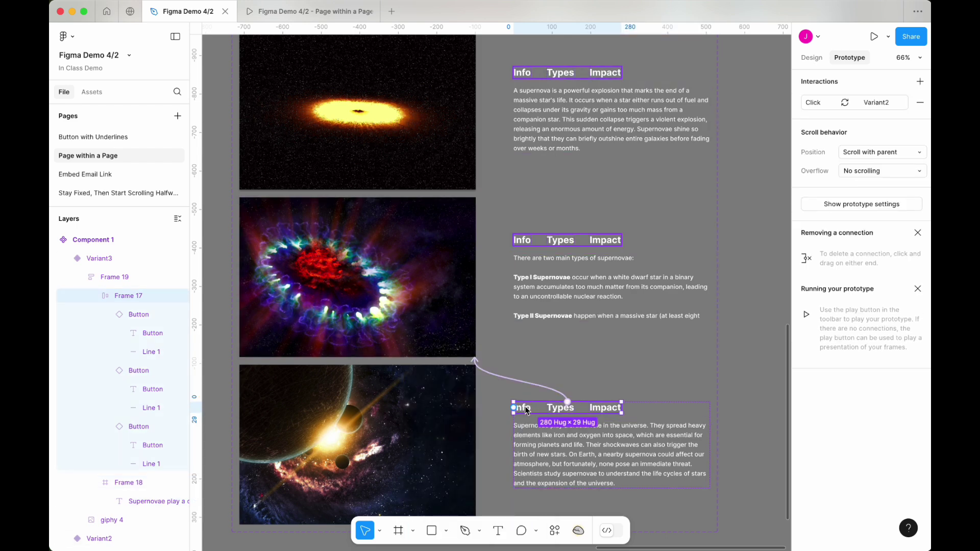
{"action": "left_click_drag", "start_coordinate": [523, 402], "coordinate": [448, 208]}
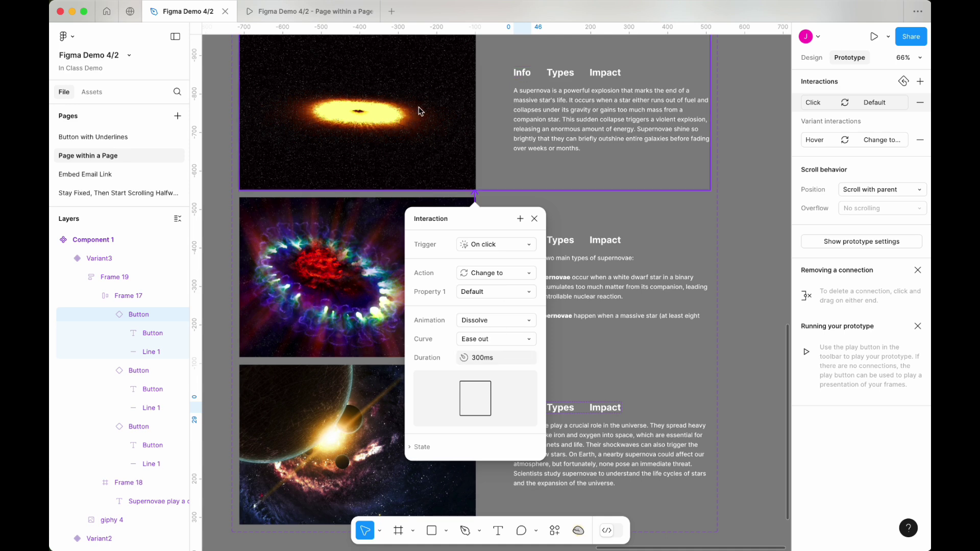
{"action": "key", "text": "Escape"}
Step: Copy the Default variant of Component 1, paste it into the Create your Own frame and center it there
{"action": "scroll", "coordinate": [462, 258], "scroll_direction": "down", "scroll_amount": 5}
{"action": "right_click", "coordinate": [448, 216]}
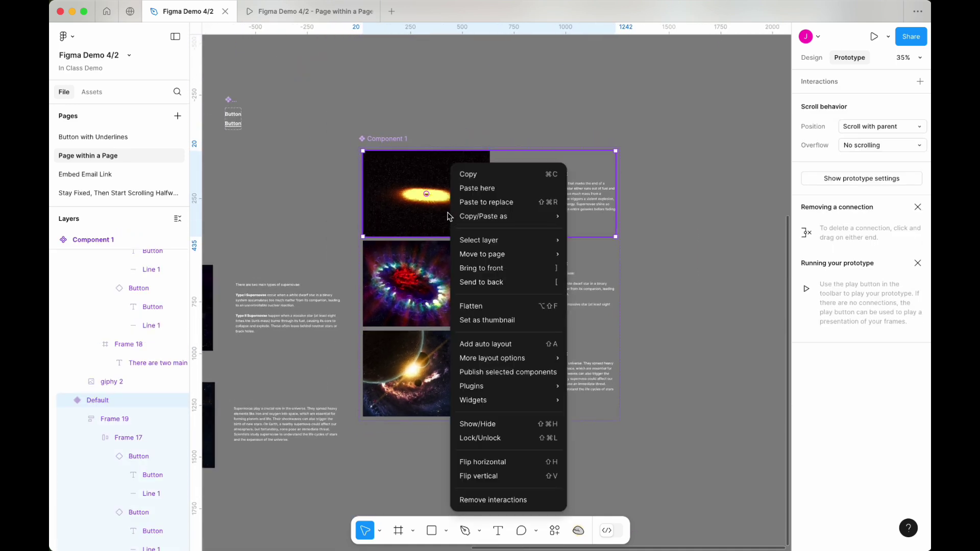
{"action": "left_click", "coordinate": [474, 175]}
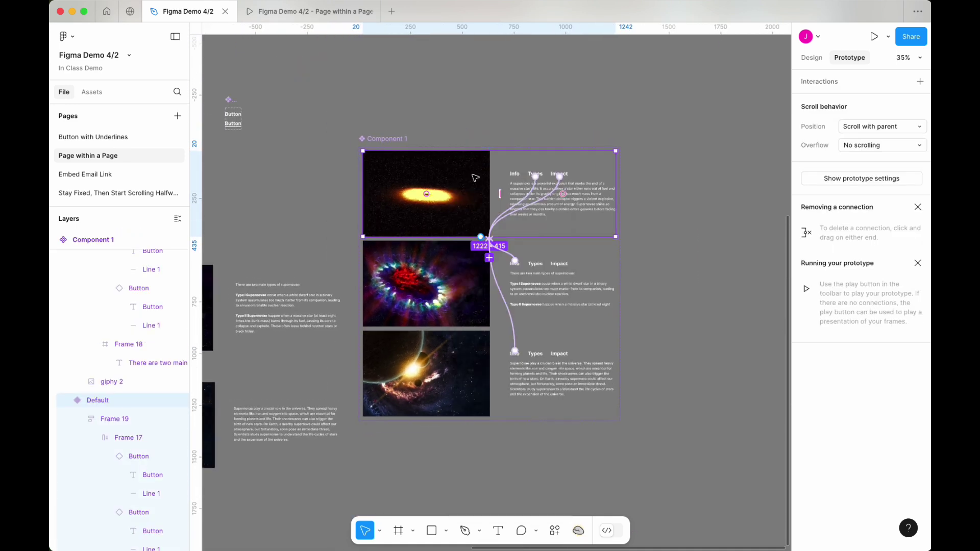
{"action": "scroll", "coordinate": [533, 255], "scroll_direction": "left", "scroll_amount": 10}
{"action": "scroll", "coordinate": [533, 254], "scroll_direction": "left", "scroll_amount": 5}
{"action": "left_click", "coordinate": [338, 147]}
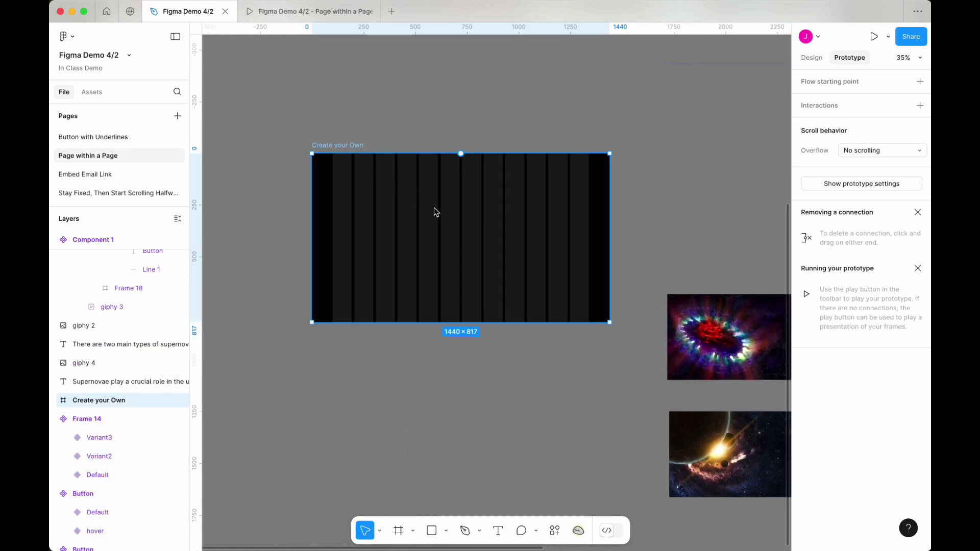
{"action": "right_click", "coordinate": [420, 218]}
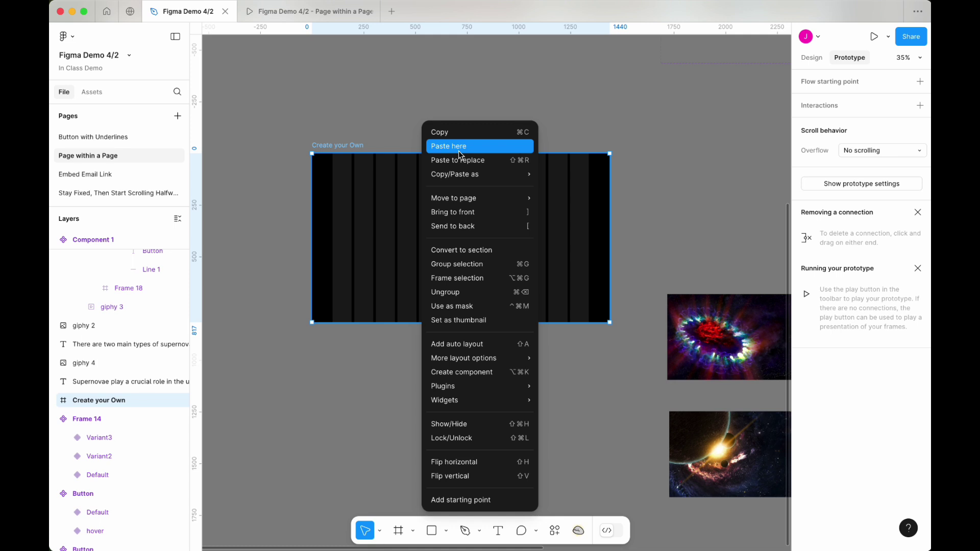
{"action": "left_click", "coordinate": [459, 151]}
{"action": "left_click_drag", "start_coordinate": [474, 229], "coordinate": [411, 243]}
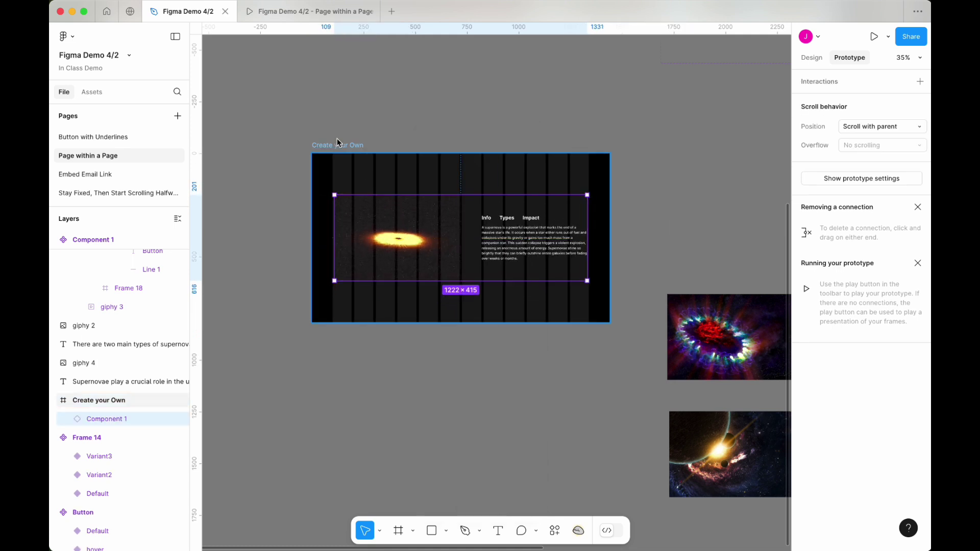
Step: Preview the Create your Own frame as a prototype, test the Info and Types buttons and scroll the Types text
{"action": "left_click", "coordinate": [338, 145]}
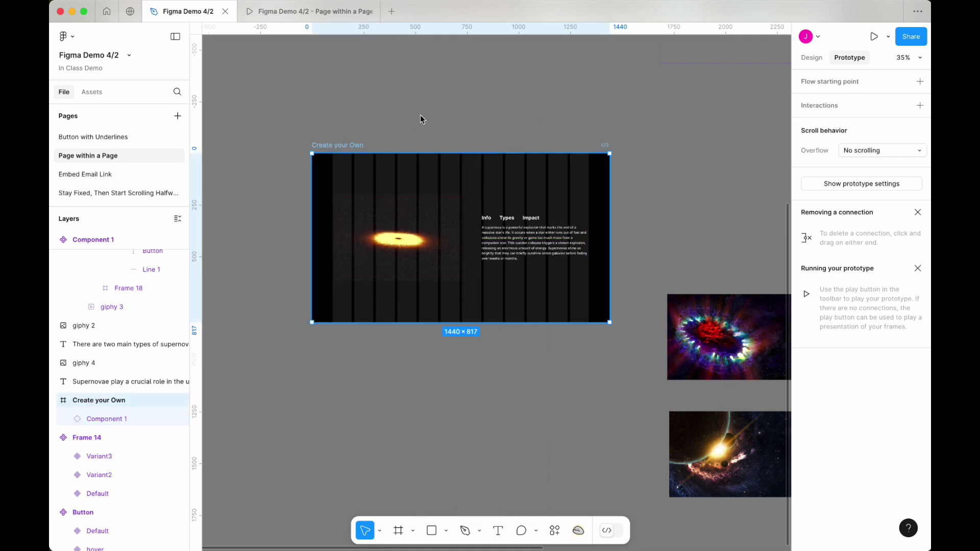
{"action": "left_click", "coordinate": [875, 39]}
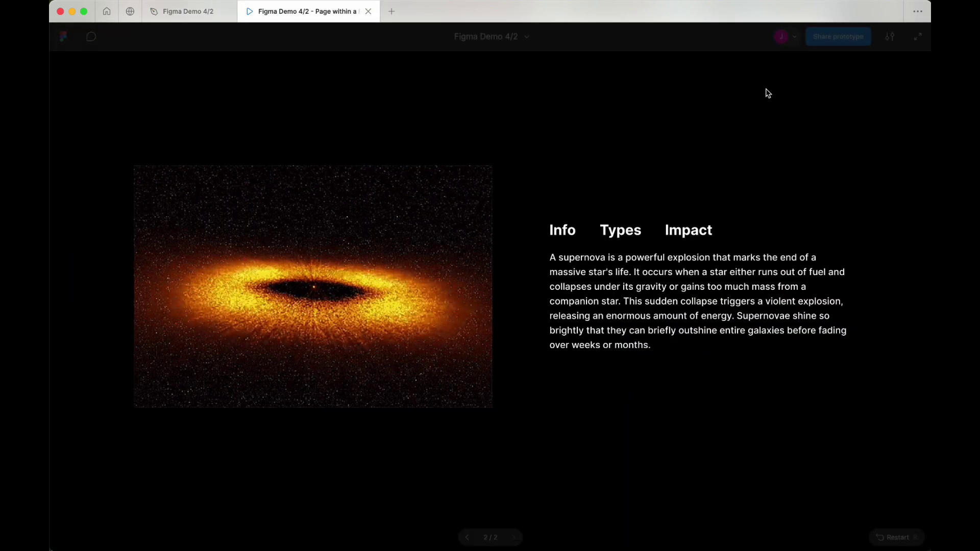
{"action": "left_click", "coordinate": [551, 230]}
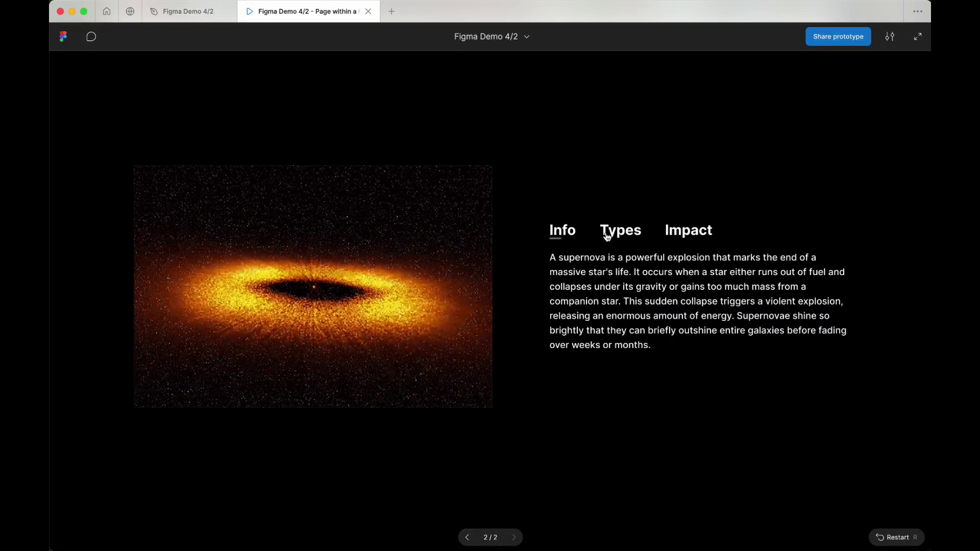
{"action": "left_click", "coordinate": [618, 233]}
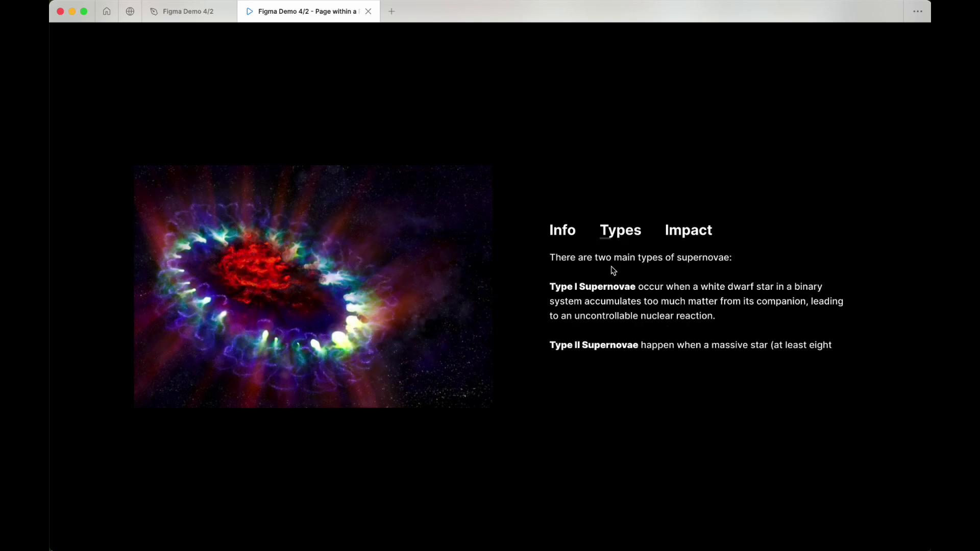
{"action": "scroll", "coordinate": [609, 305], "scroll_direction": "down", "scroll_amount": 3}
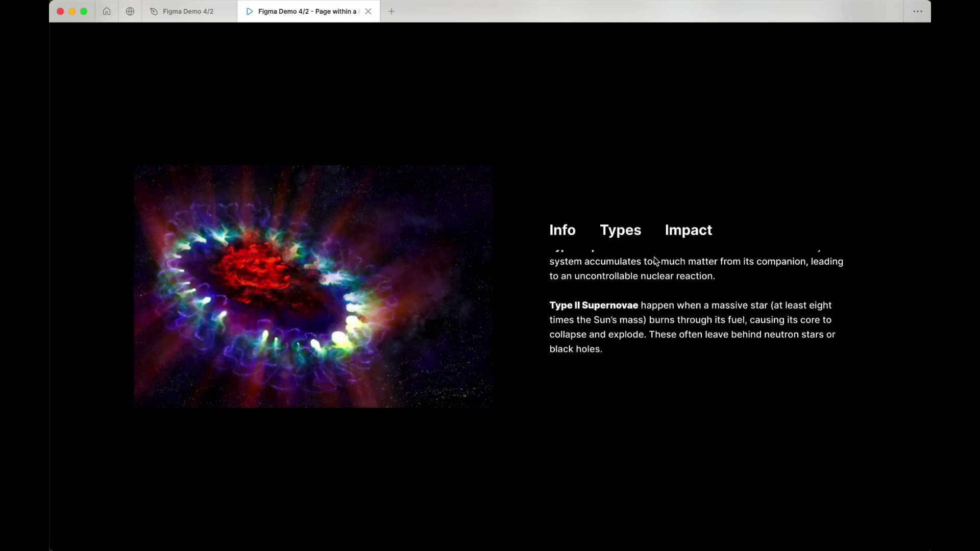
Step: Test switching between Impact, Types and Info in the preview, and check that the Types text scrolls both ways
{"action": "left_click", "coordinate": [681, 236]}
{"action": "left_click", "coordinate": [620, 232]}
{"action": "left_click", "coordinate": [562, 232]}
{"action": "left_click", "coordinate": [610, 233]}
{"action": "scroll", "coordinate": [613, 296], "scroll_direction": "down", "scroll_amount": 3}
{"action": "scroll", "coordinate": [615, 301], "scroll_direction": "up", "scroll_amount": 3}
{"action": "scroll", "coordinate": [614, 300], "scroll_direction": "down", "scroll_amount": 3}
{"action": "scroll", "coordinate": [614, 300], "scroll_direction": "up", "scroll_amount": 3}
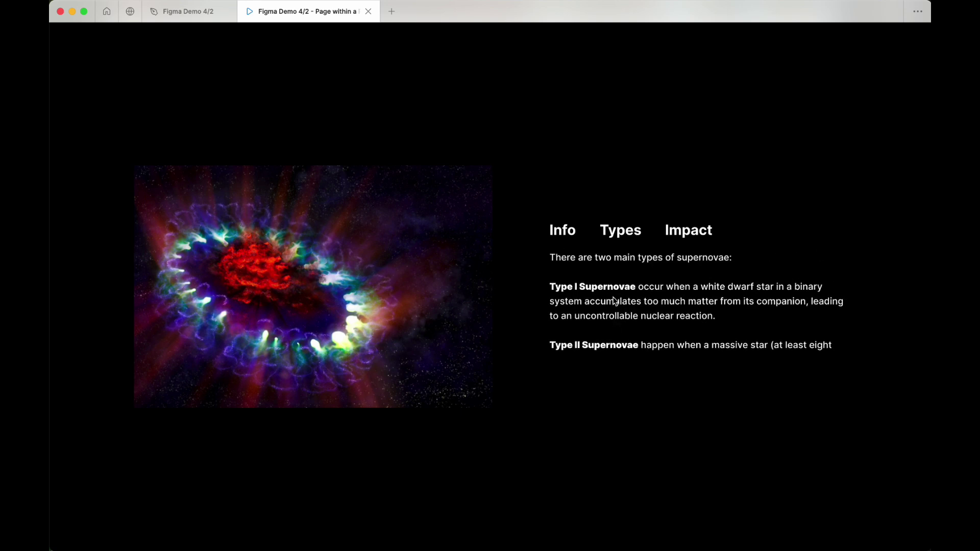